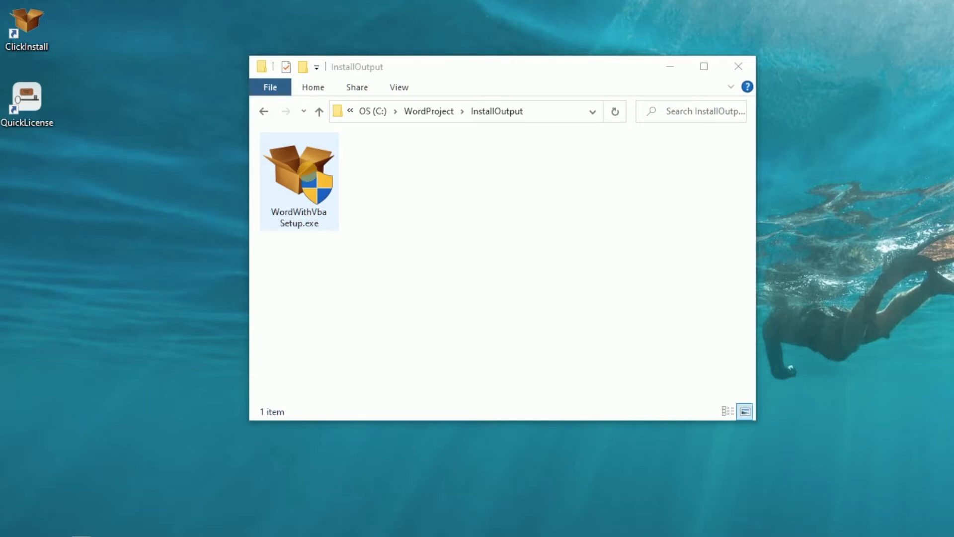
Run WordWithVba Setup.exe from the InstallOutput folder, accept the license agreement and complete the installation of WordWithVBA
double_click(308, 171)
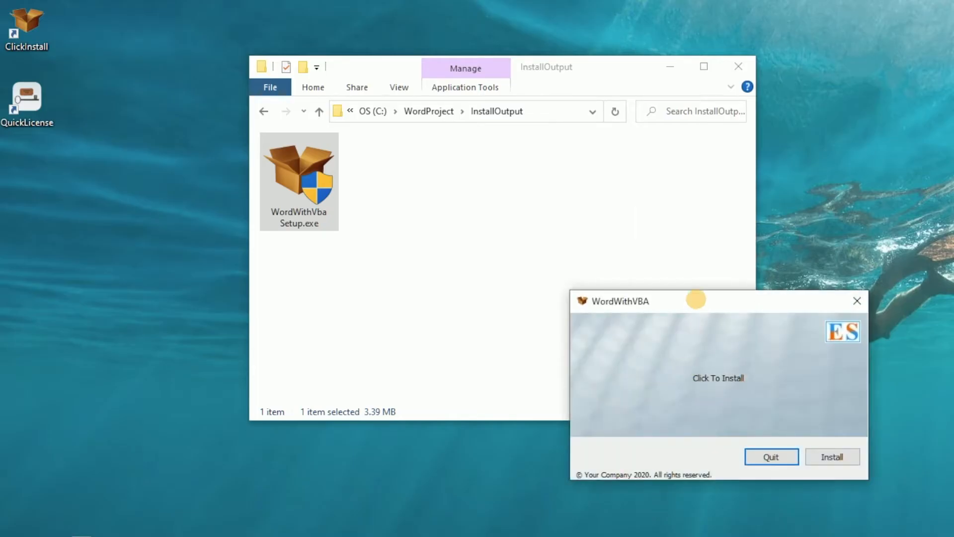
drag(694, 299, 540, 182)
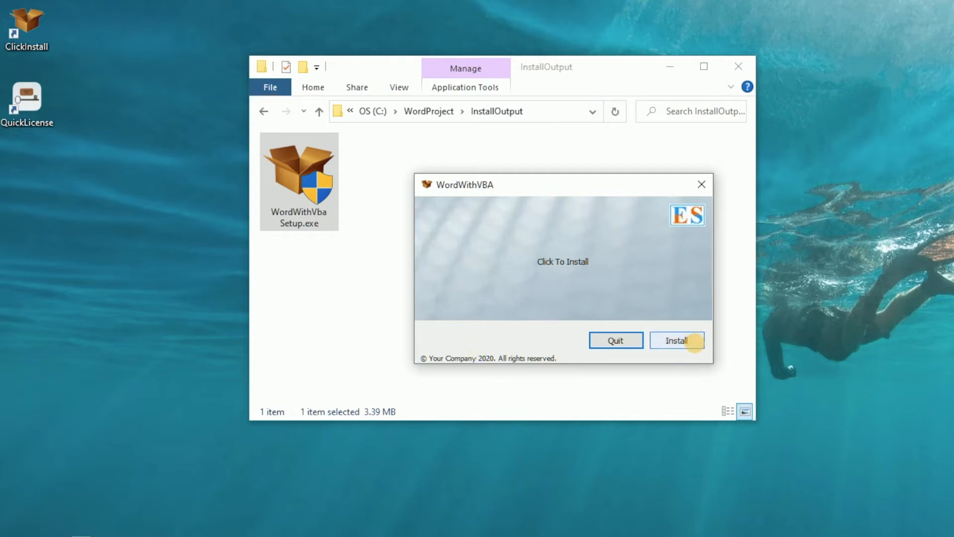
click(692, 340)
drag(690, 171, 477, 47)
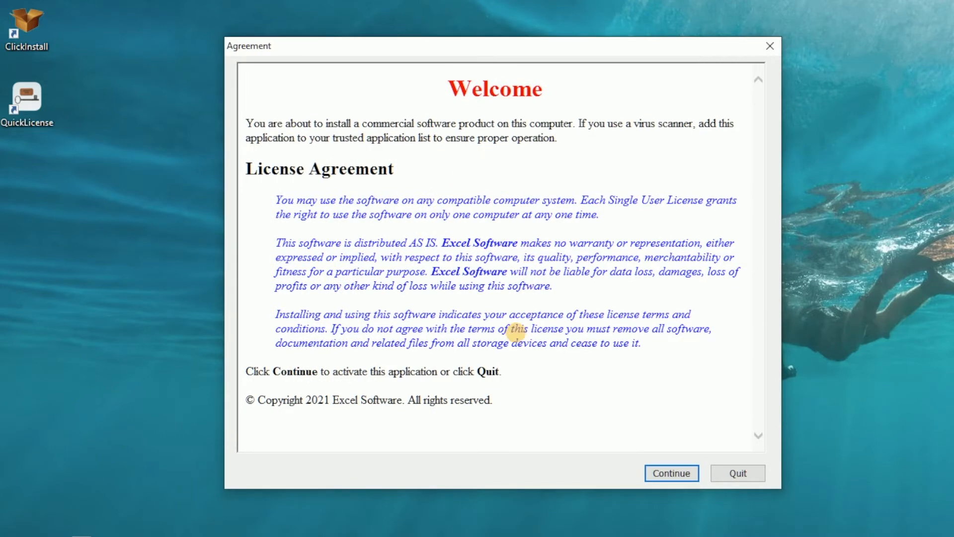
click(671, 474)
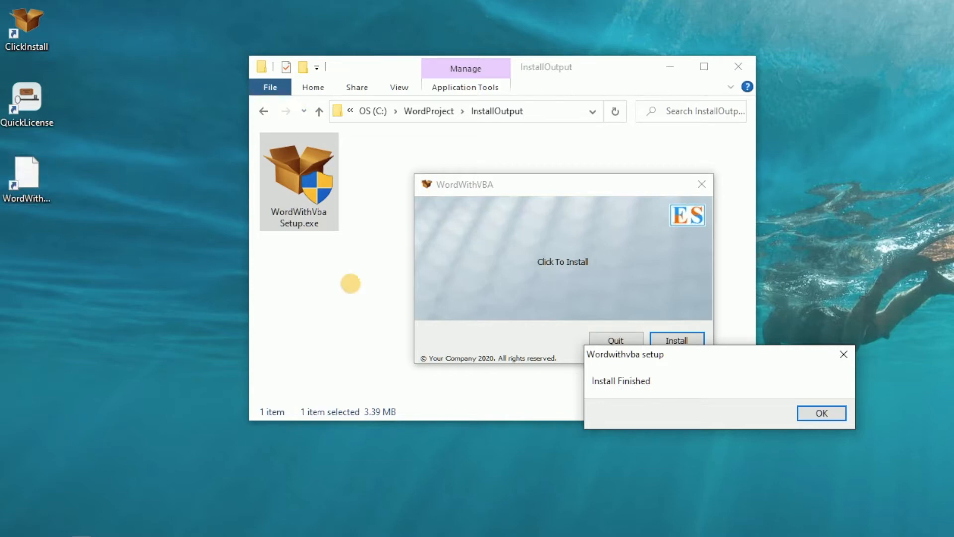
click(823, 413)
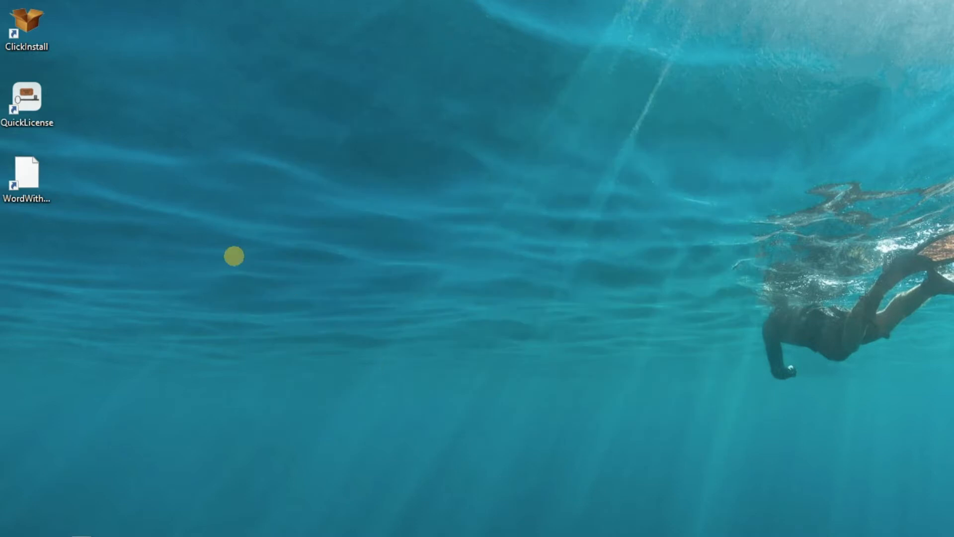
Launch the installed Word document from its desktop shortcut and activate it by pasting the activation code
double_click(24, 166)
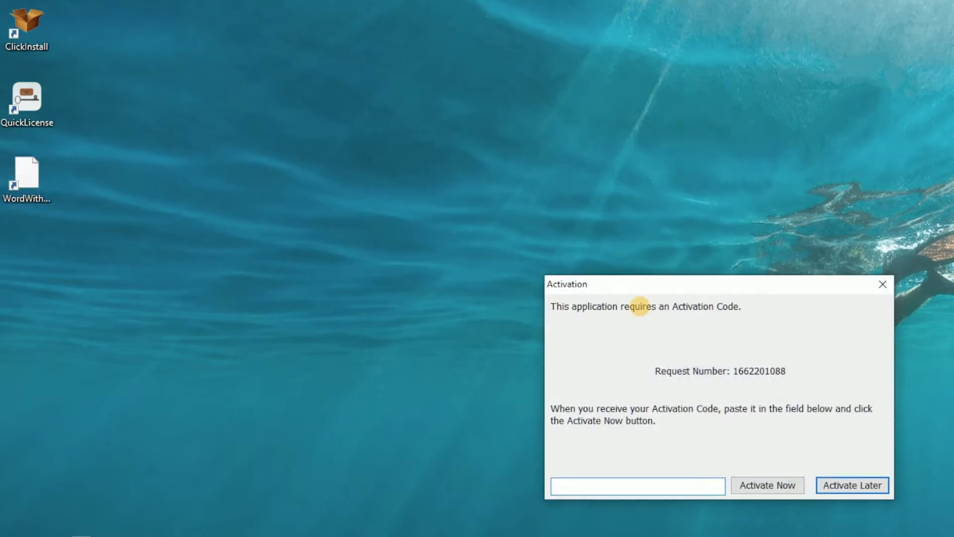
drag(671, 280, 416, 76)
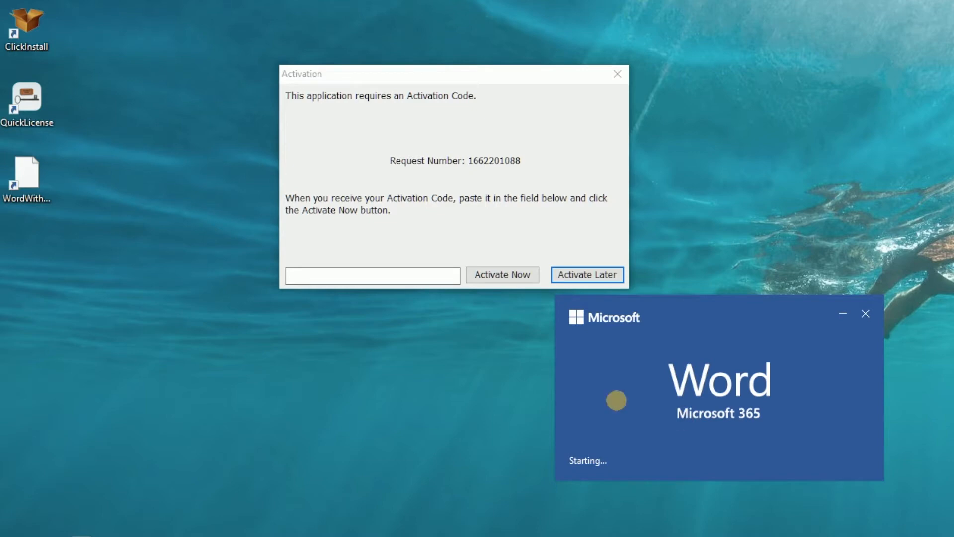
click(315, 273)
key(ctrl+v)
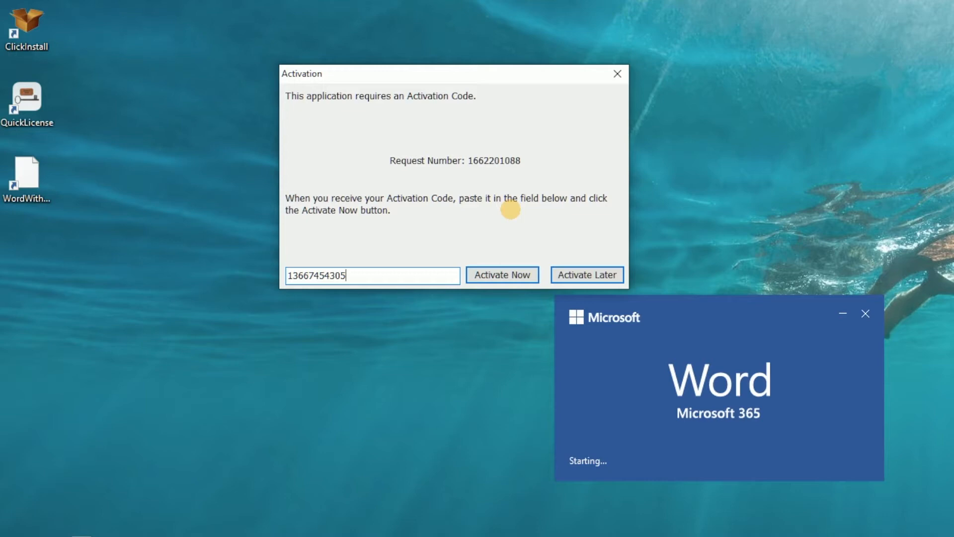
click(502, 276)
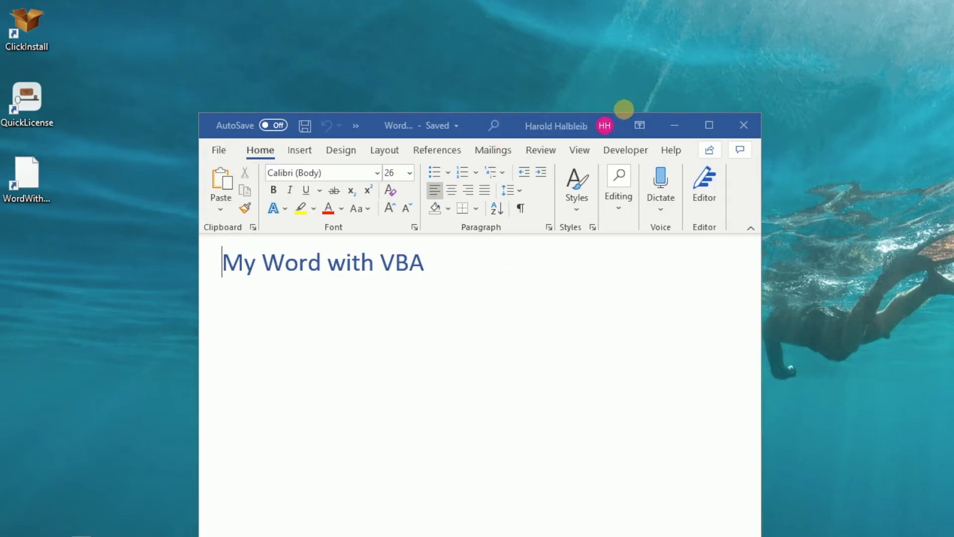
Close the protected Word document and reopen it from its desktop shortcut to check that it launches when activated
click(740, 125)
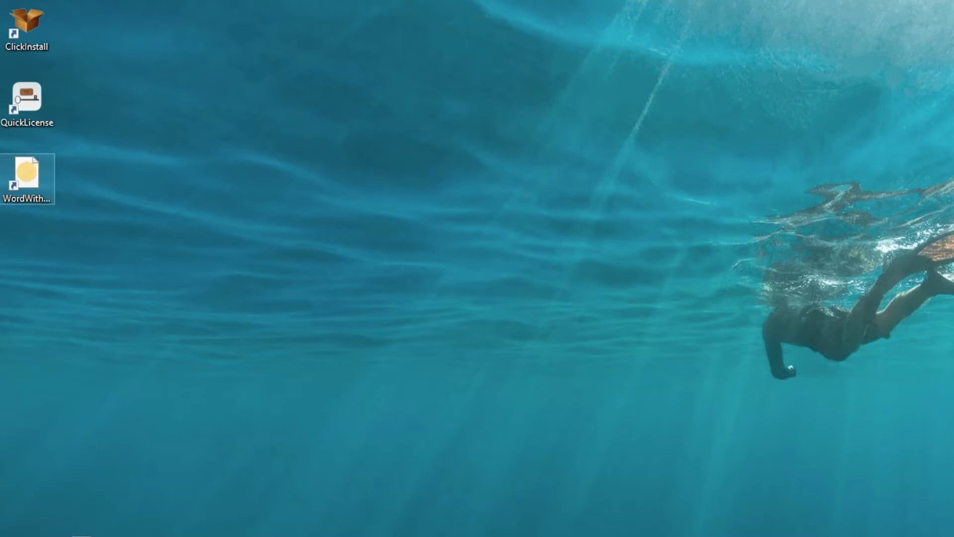
double_click(27, 174)
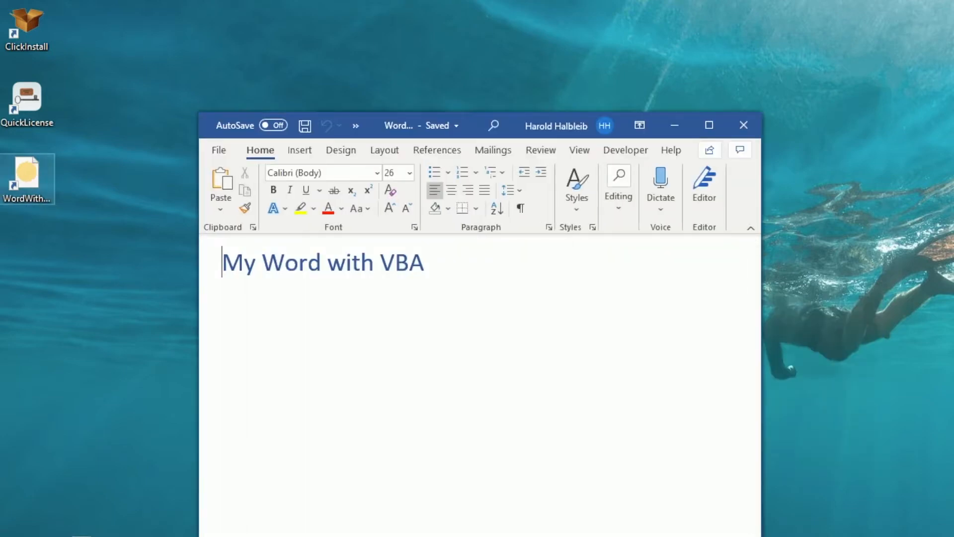
click(38, 379)
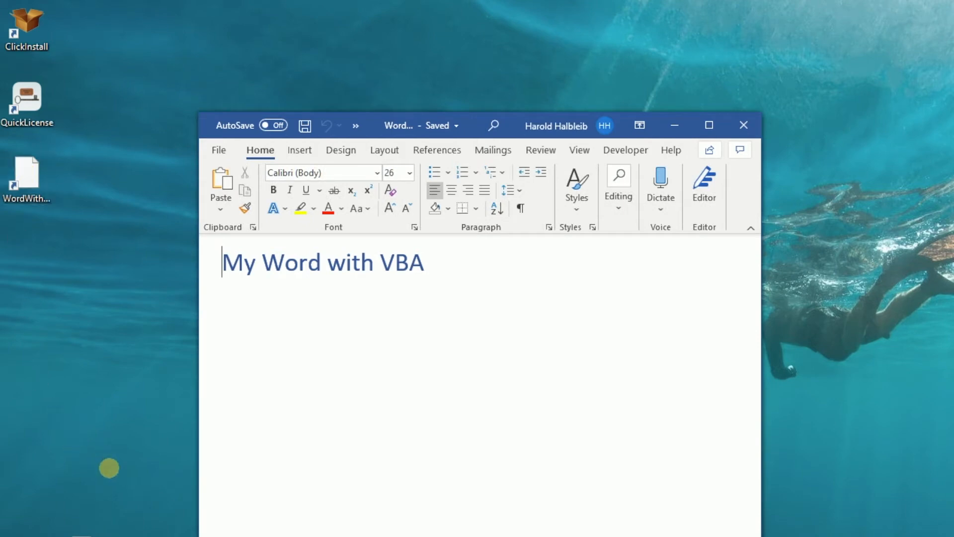
click(83, 535)
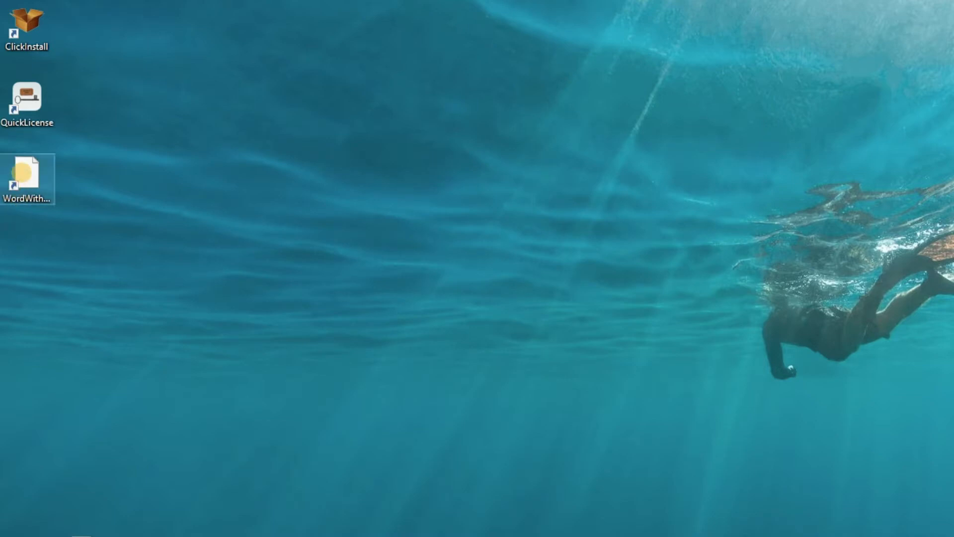
Open the shortcut's file location and examine the installed WordWithVBA folder, its WordLicense subfolder and the WordLicense folder on drive C
right_click(24, 174)
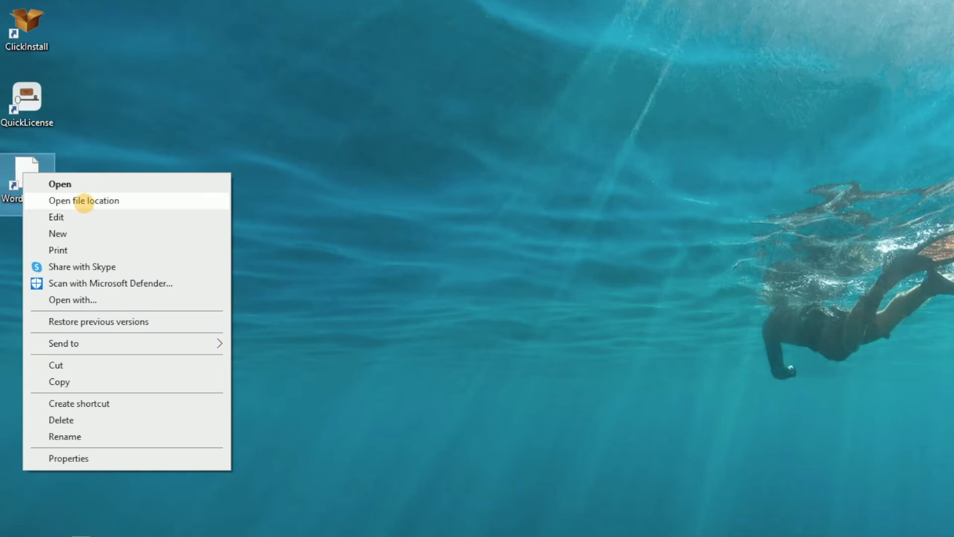
click(81, 201)
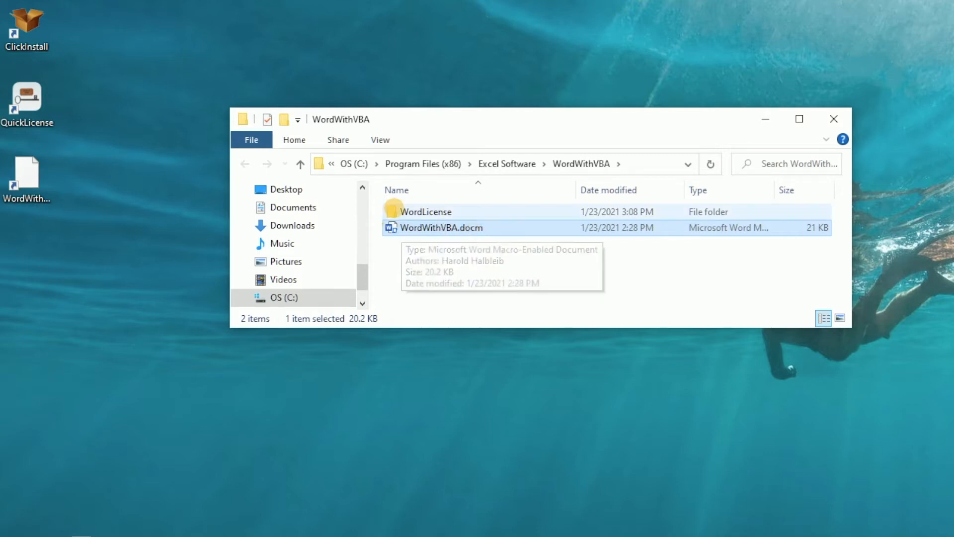
double_click(393, 209)
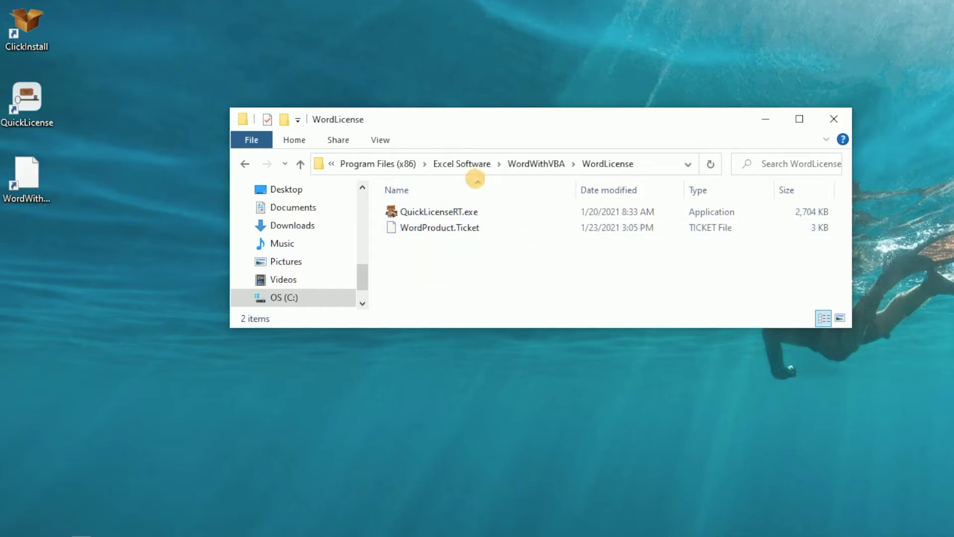
click(513, 163)
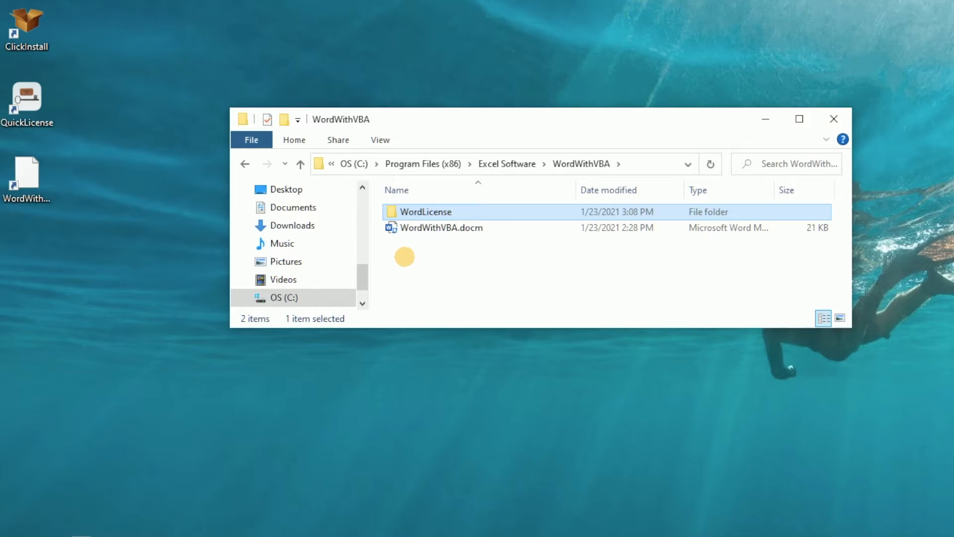
mouse_move(403, 212)
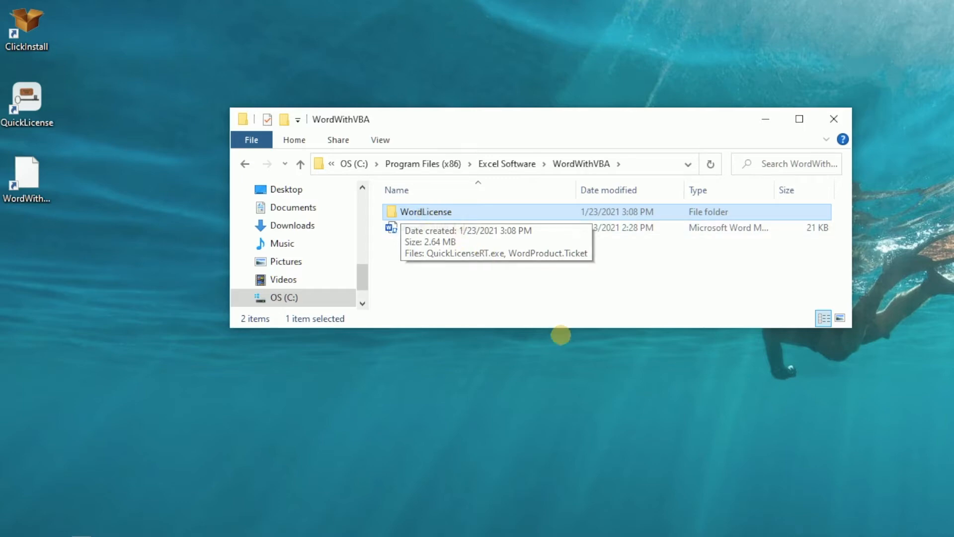
drag(825, 535, 570, 260)
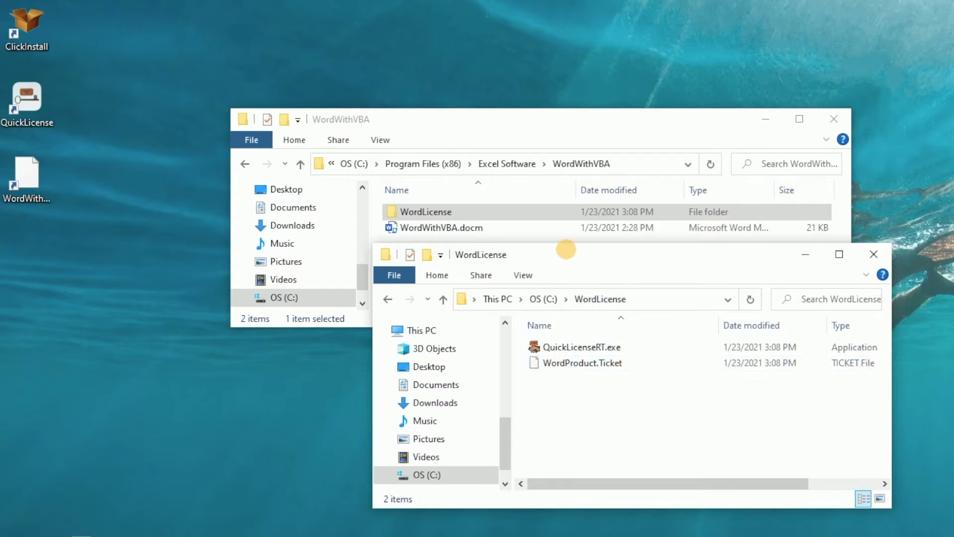
drag(566, 249, 602, 534)
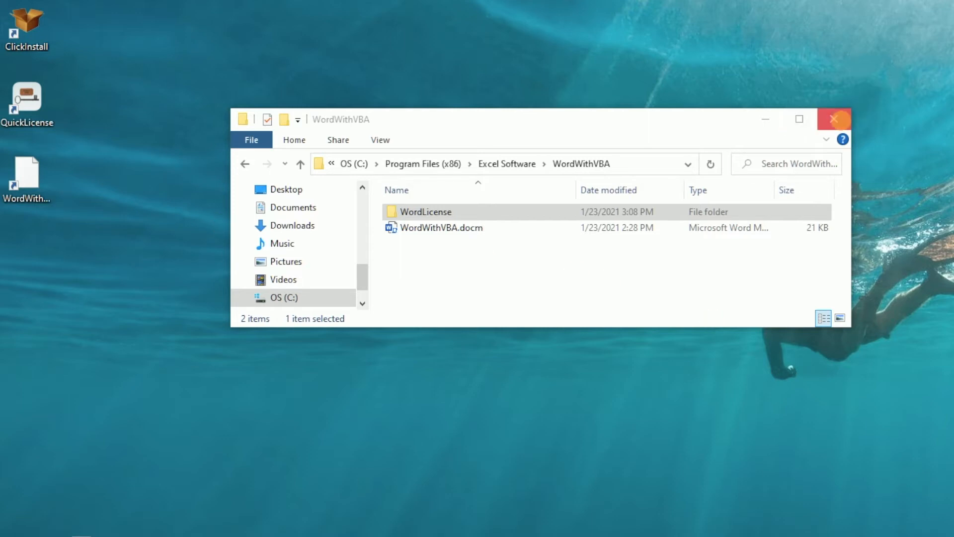
Close the WordWithVBA folder and look at the WordWithVBA entry in the Windows list of installed apps
click(834, 118)
drag(953, 536, 479, 16)
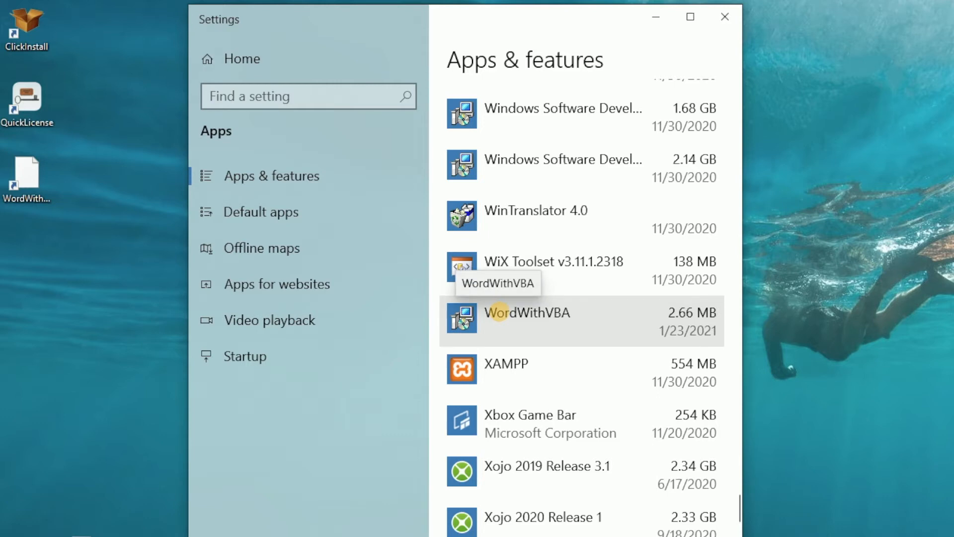
click(699, 315)
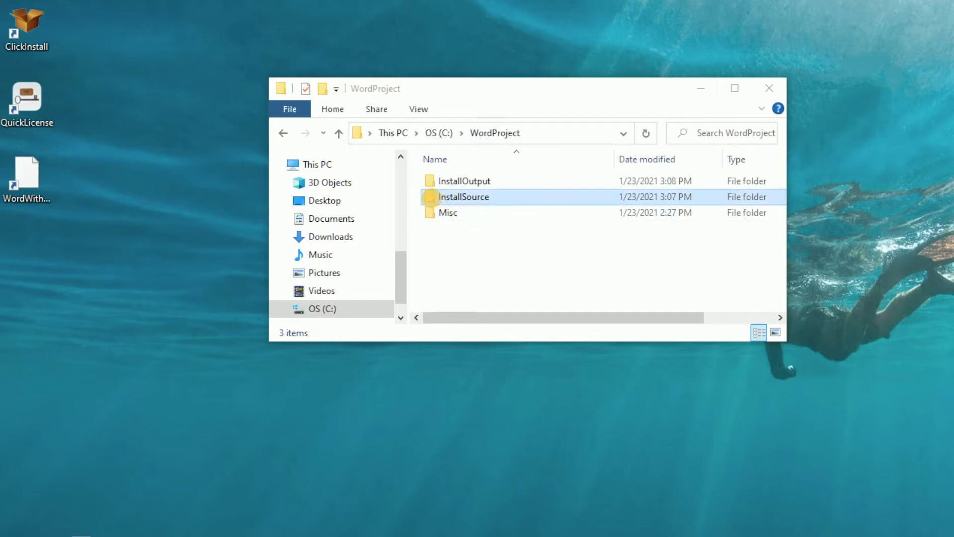
Open the WordLicense folder within InstallSource of the WordProject folder to view its runtime and ticket files
double_click(431, 197)
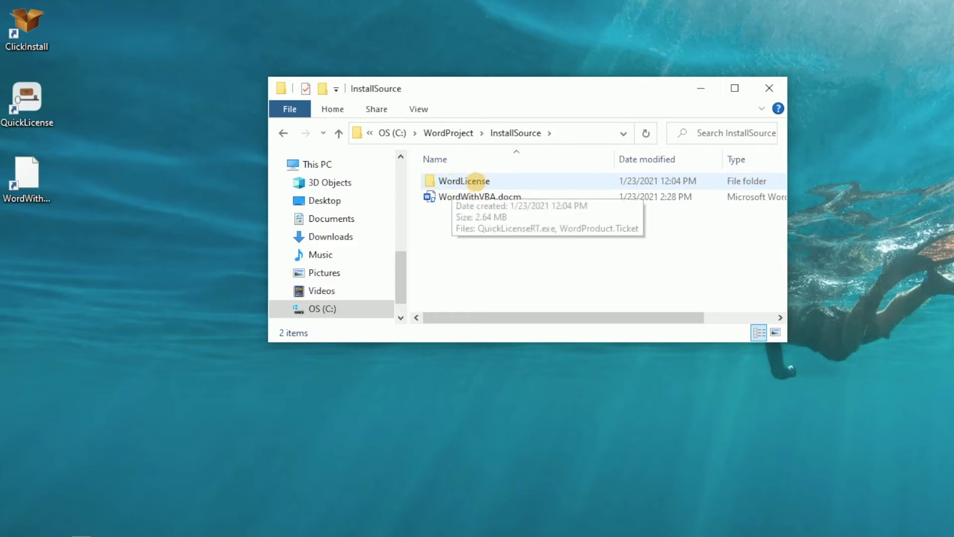
double_click(429, 181)
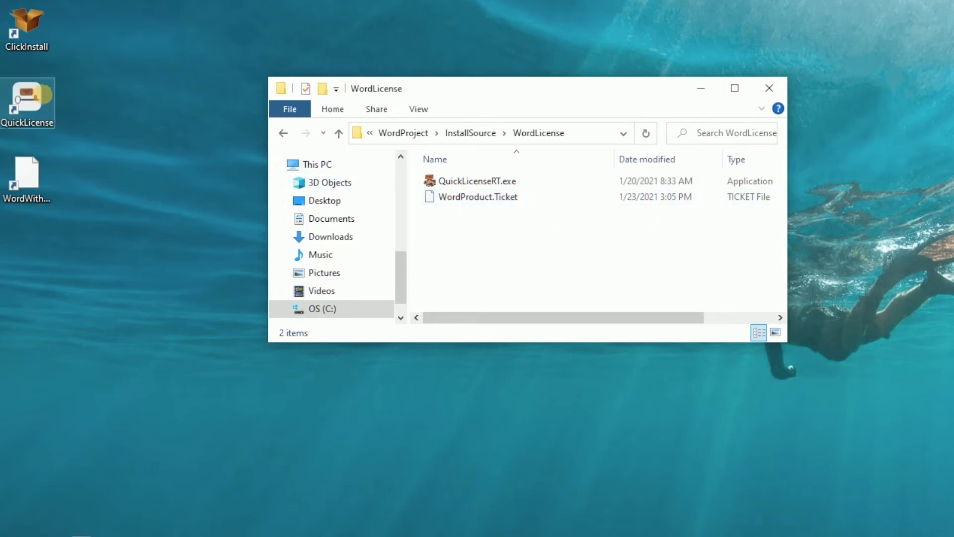
Switch to QuickLicense, review the general setup and its ticket folder C:\WordProject\InstallSource\WordLicense, and accept the settings
click(29, 100)
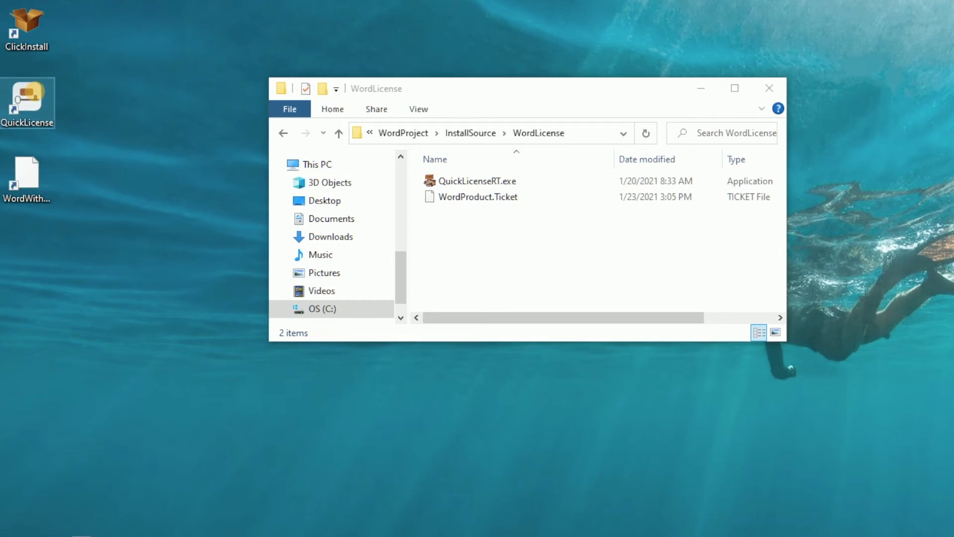
double_click(37, 89)
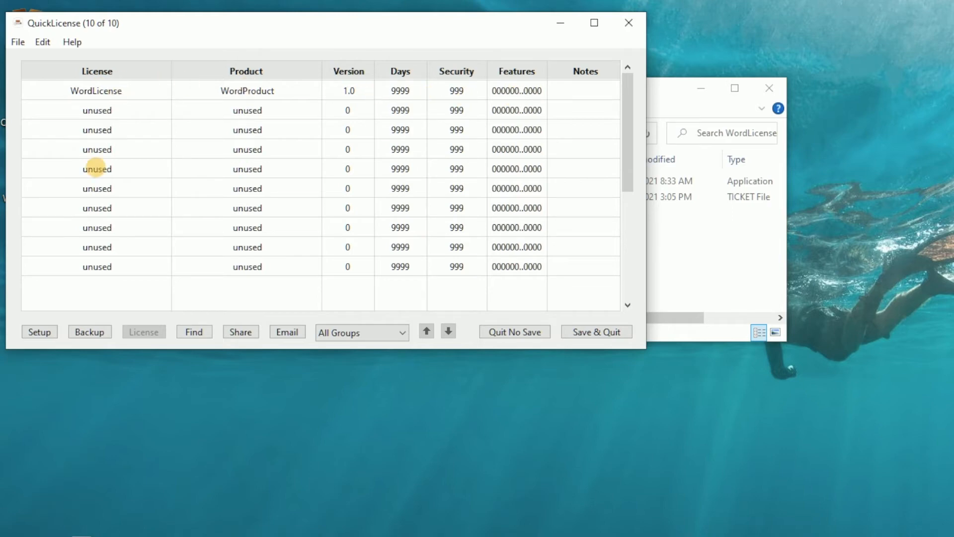
click(32, 329)
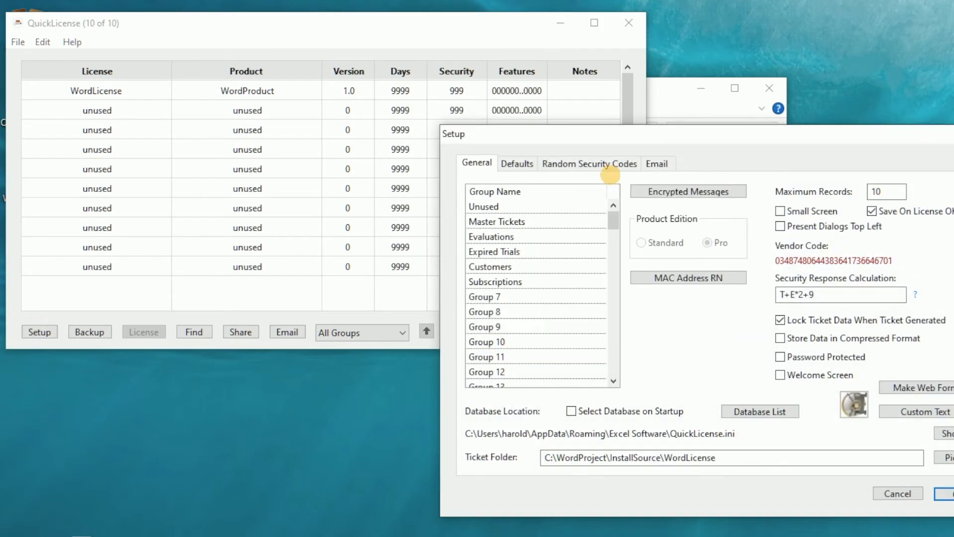
drag(617, 135, 251, 59)
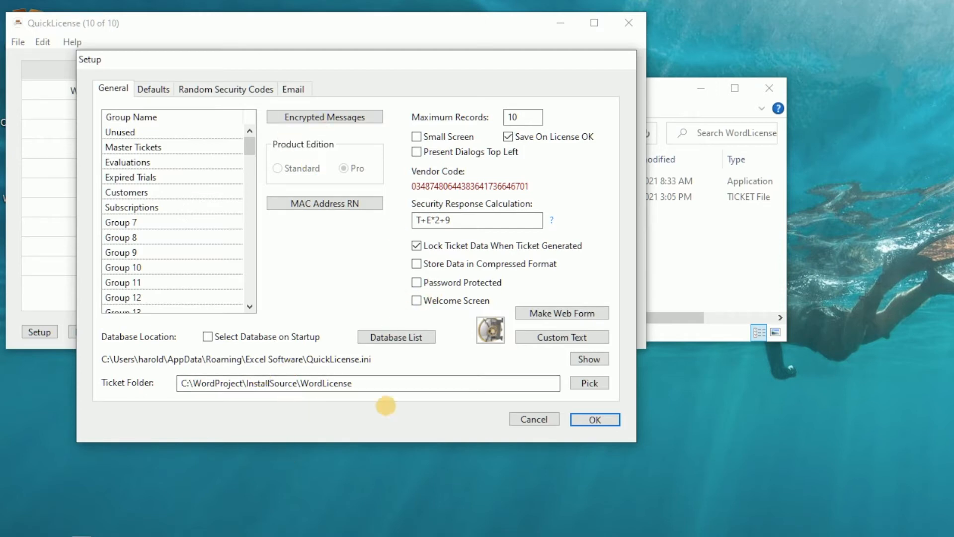
click(594, 420)
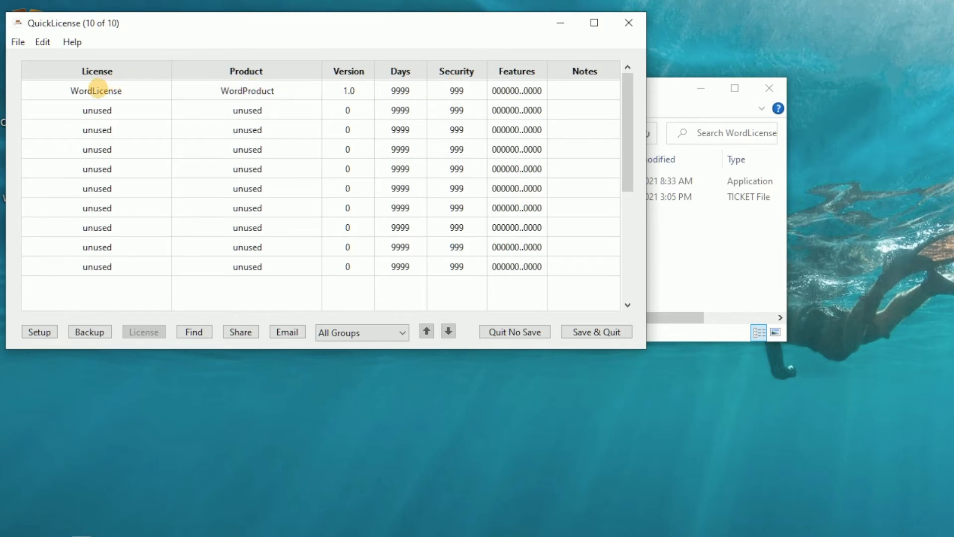
Review the ticket and activation settings of the WordLicense record, accept them, and save and quit QuickLicense
double_click(97, 90)
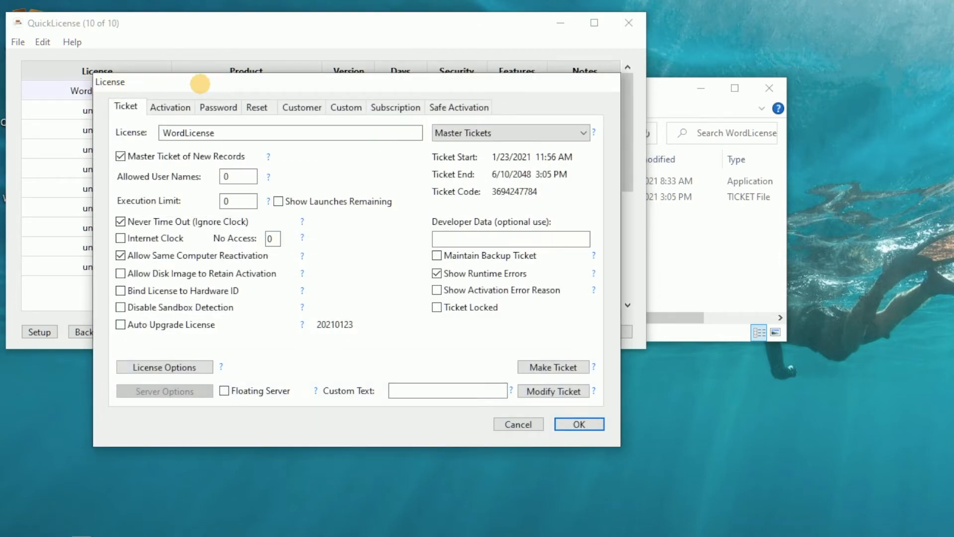
drag(199, 82, 183, 49)
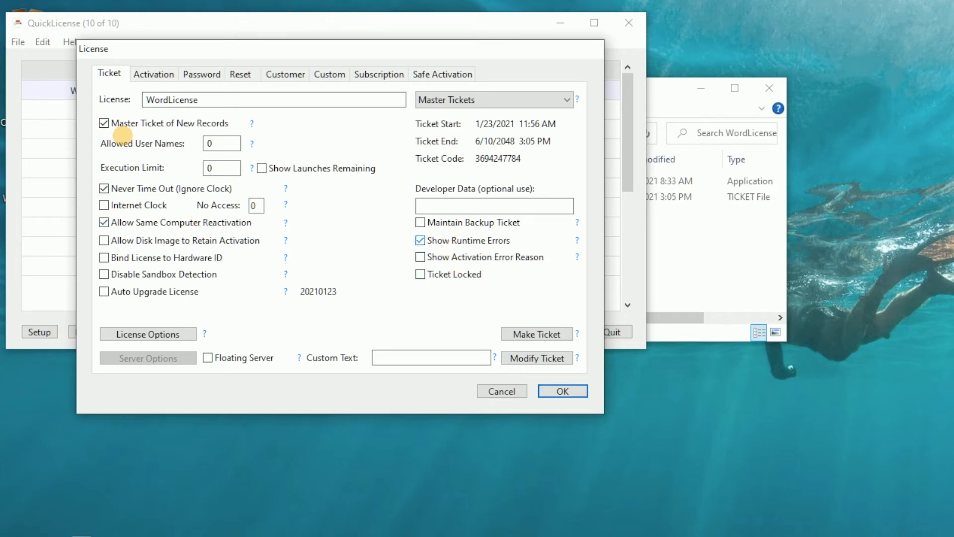
click(154, 73)
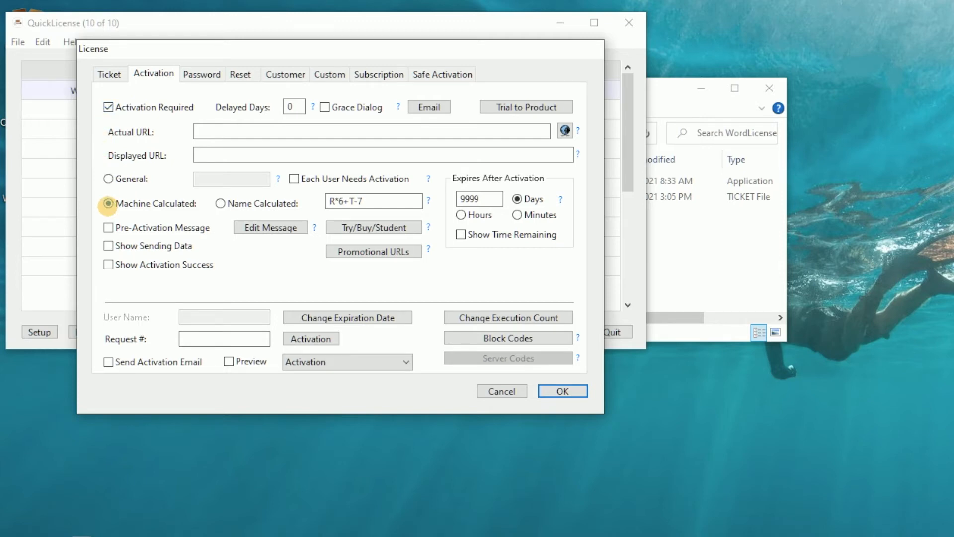
click(110, 73)
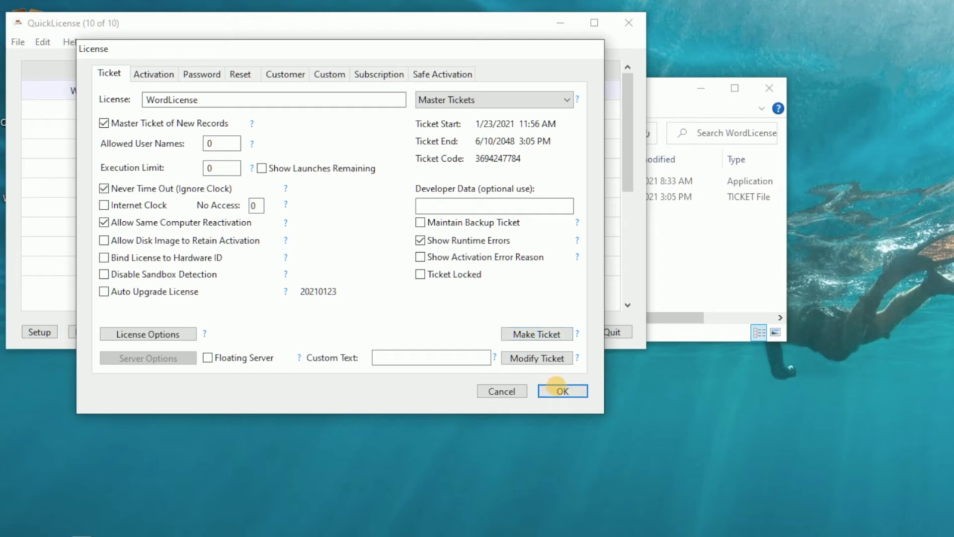
click(560, 391)
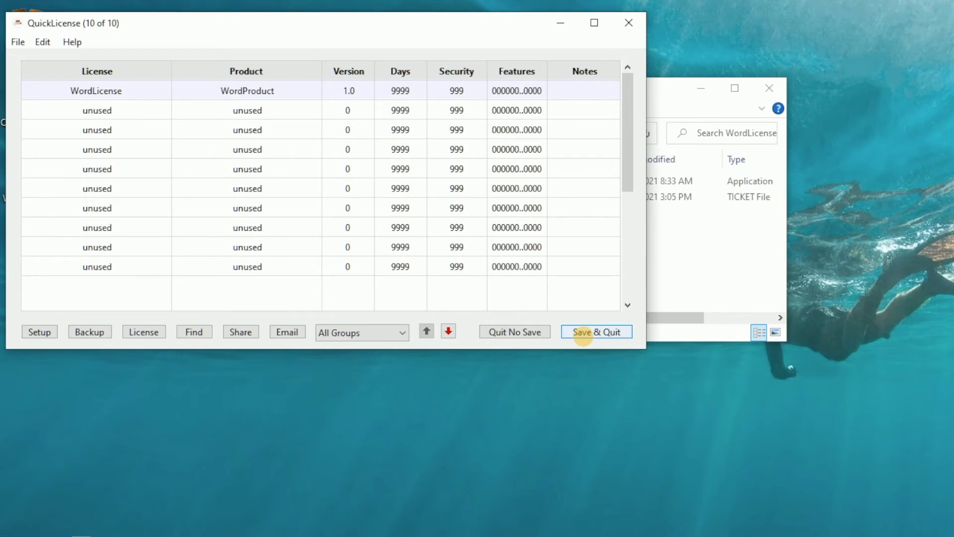
click(582, 332)
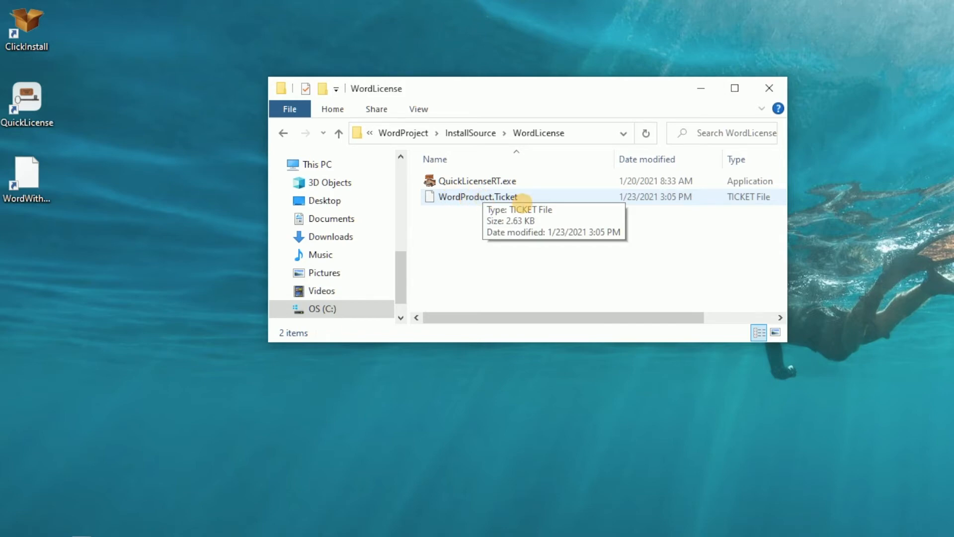
Open Word Shared License.txt from the Misc folder of WordProject, view its VBA licensing code, and close the file
click(471, 132)
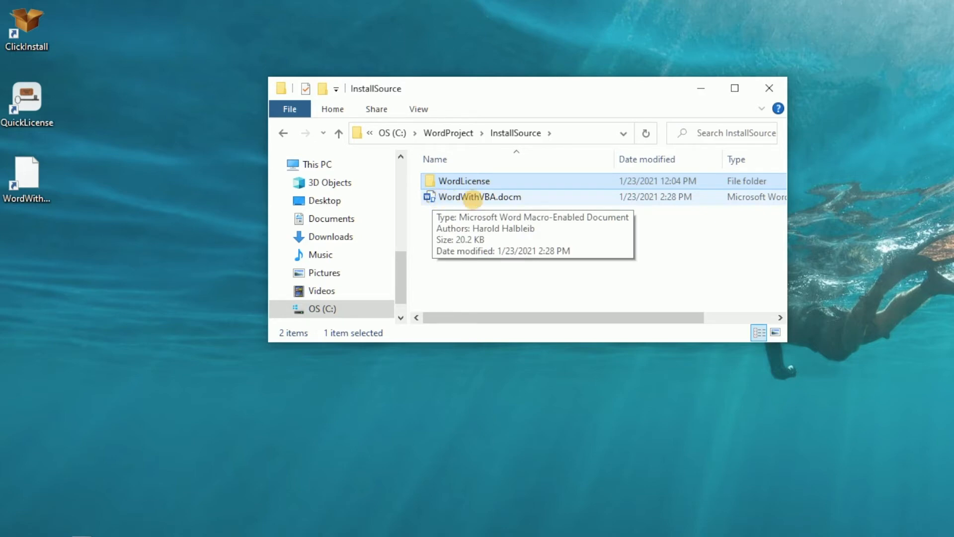
key(alt+Up)
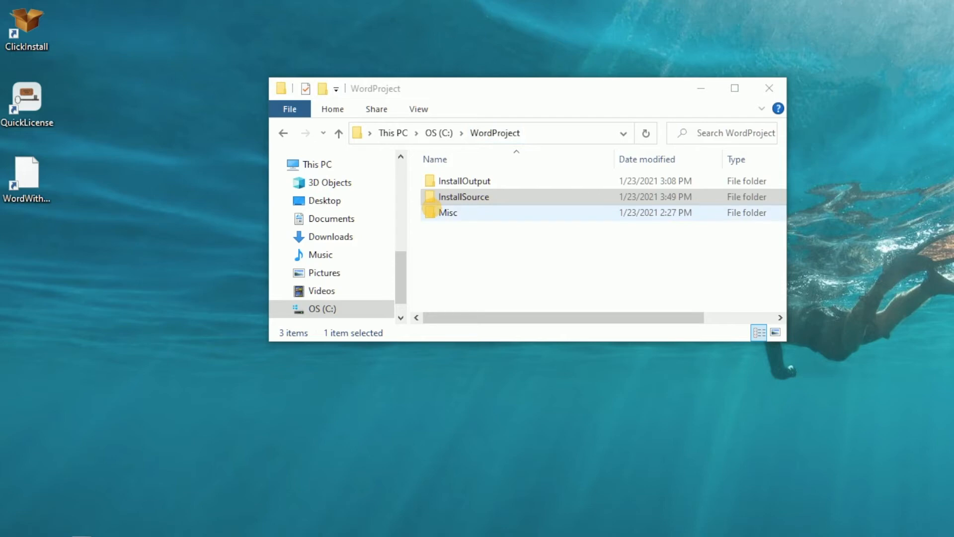
double_click(430, 209)
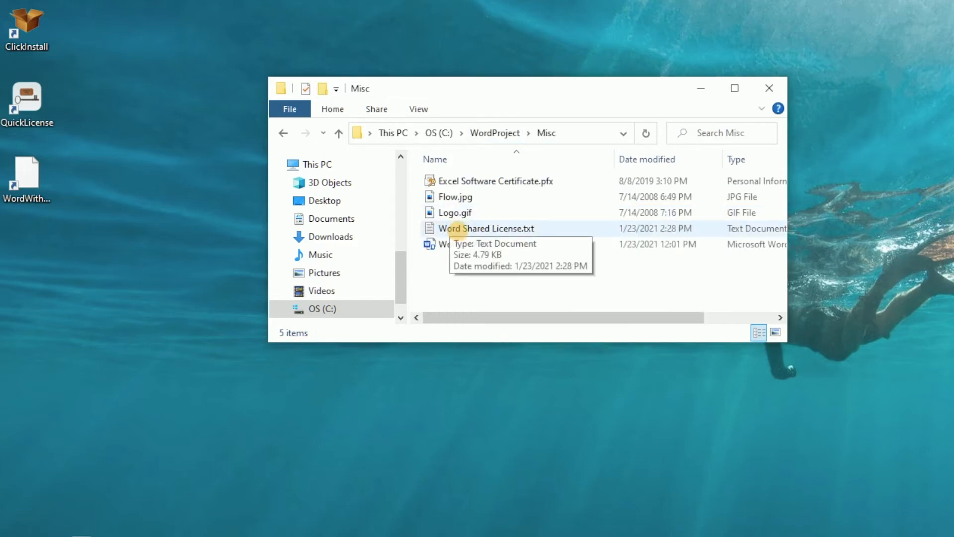
double_click(454, 228)
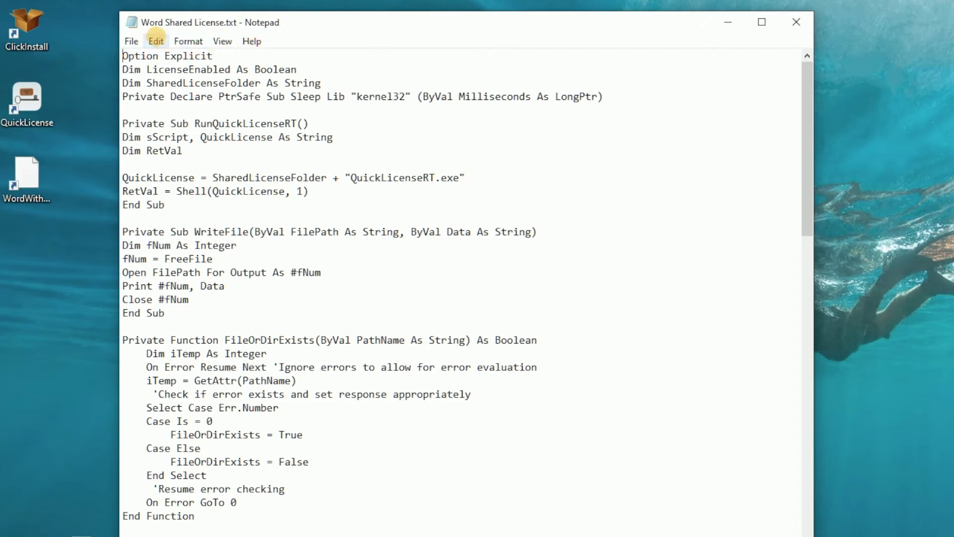
click(156, 40)
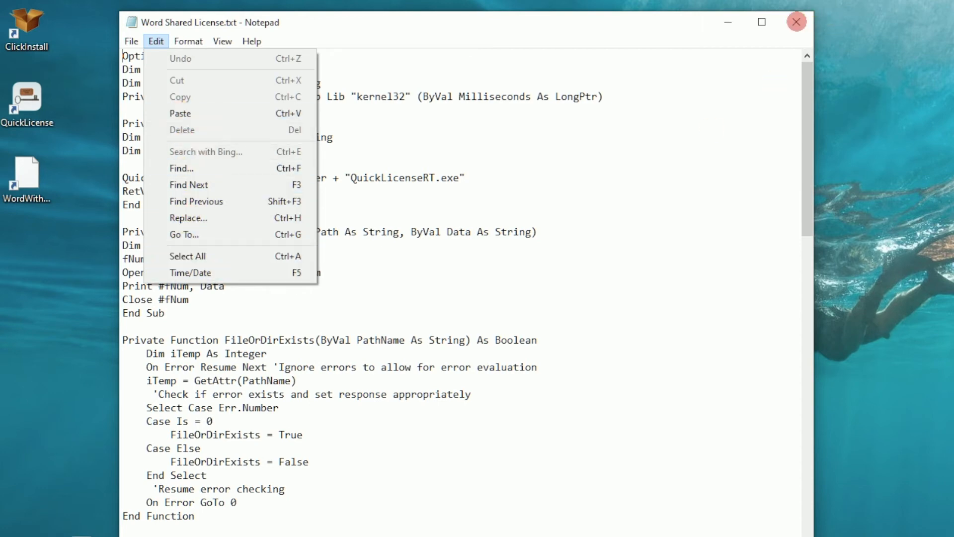
click(796, 21)
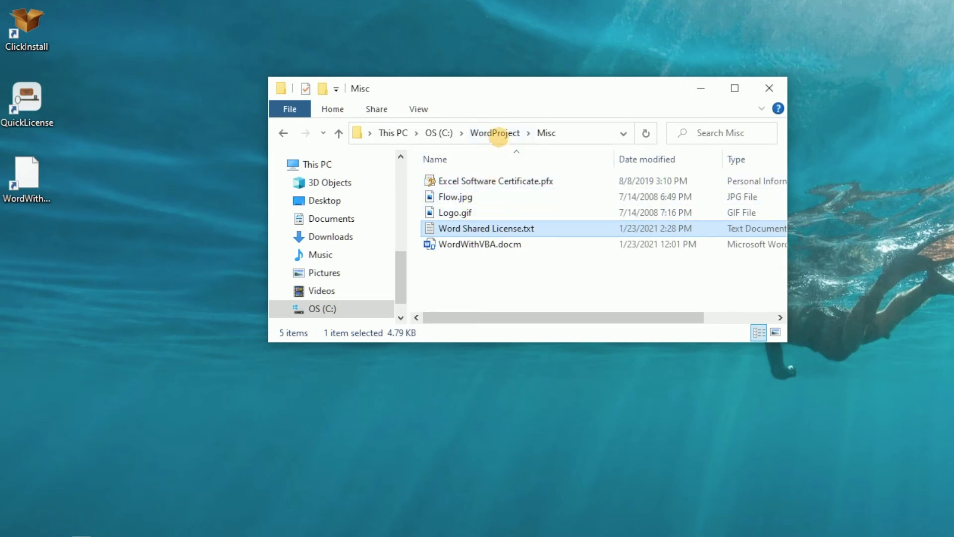
Open WordWithVBA.docm from InstallSource and review the Validate call in AutoOpen and the InitSharedLicense function in its VBA code
click(498, 141)
double_click(431, 196)
click(428, 196)
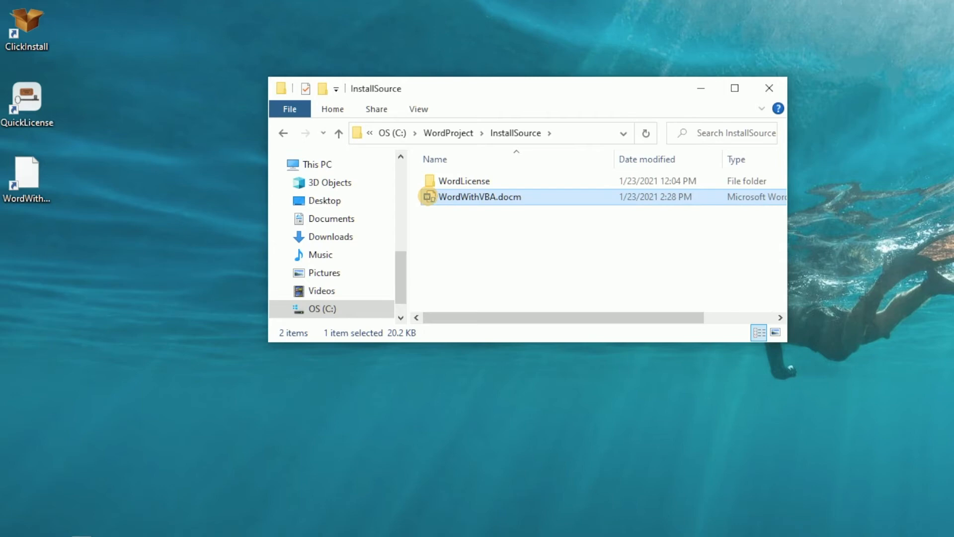
double_click(428, 196)
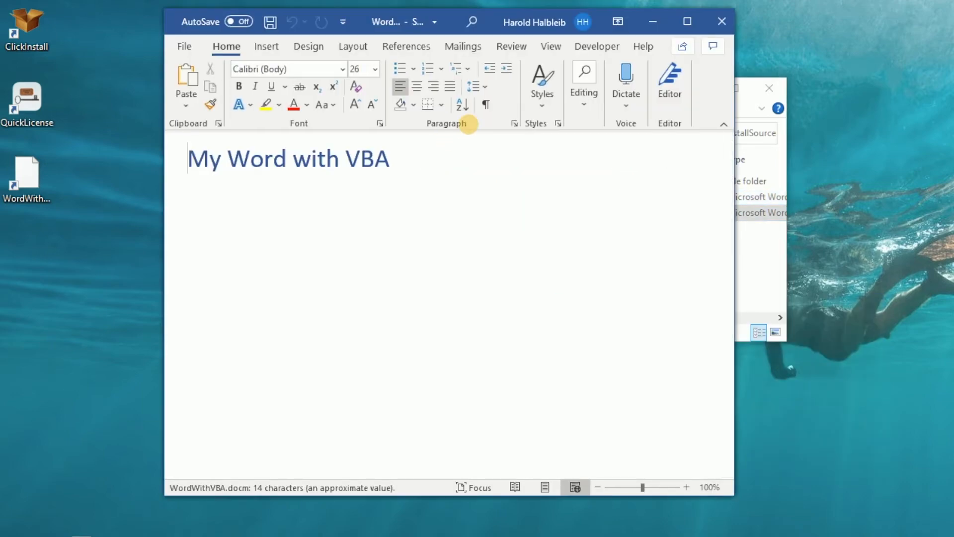
click(591, 49)
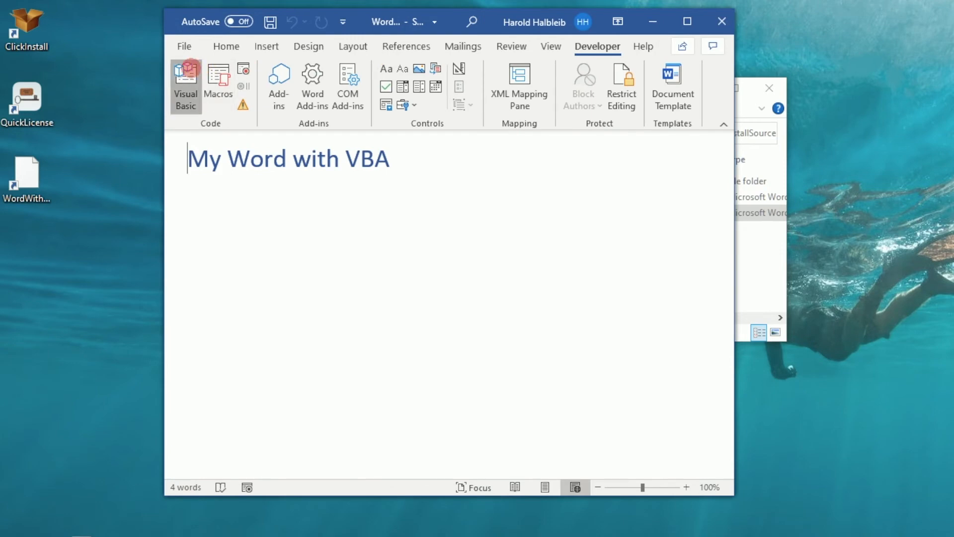
click(189, 74)
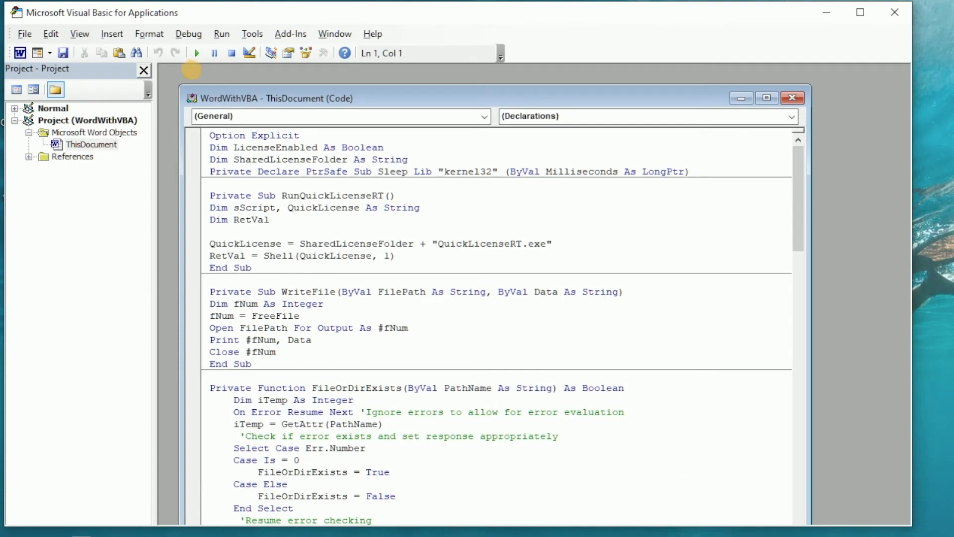
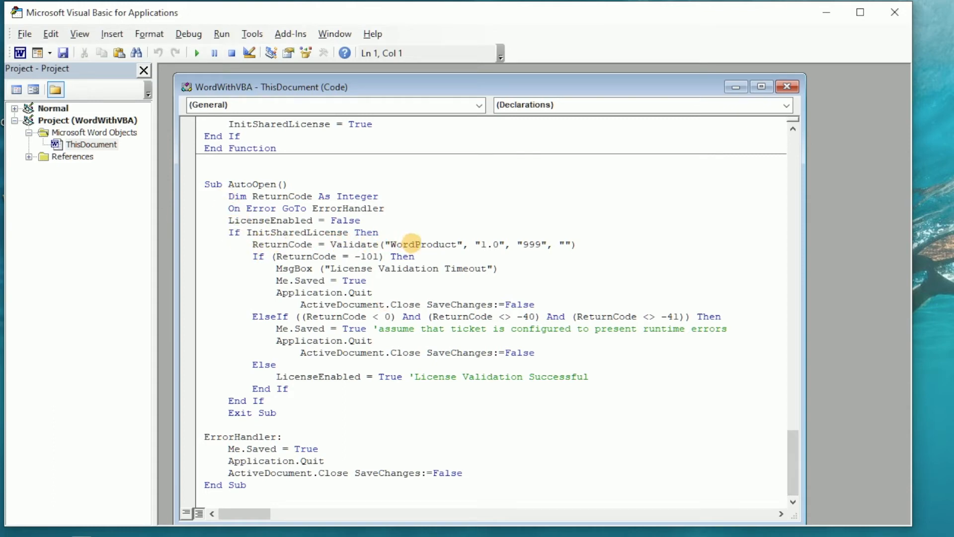
double_click(412, 244)
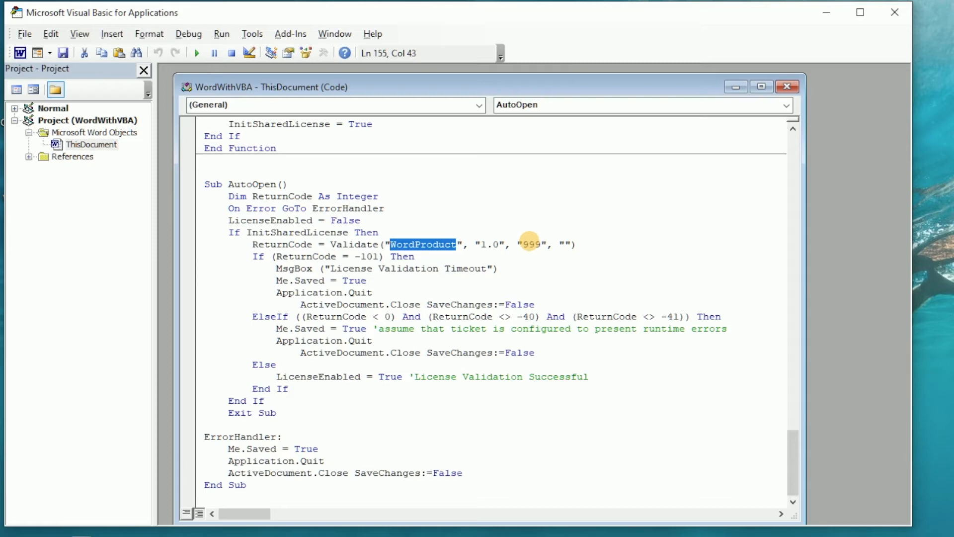
drag(790, 442, 792, 397)
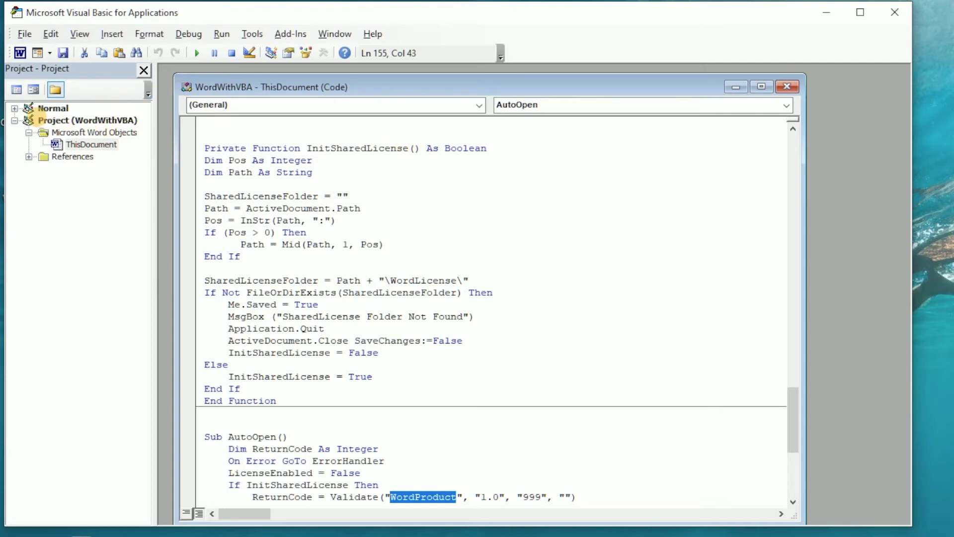
Enable Lock project for viewing in the WordWithVBA project's protection properties and go to the password and confirmation fields
right_click(43, 120)
click(78, 165)
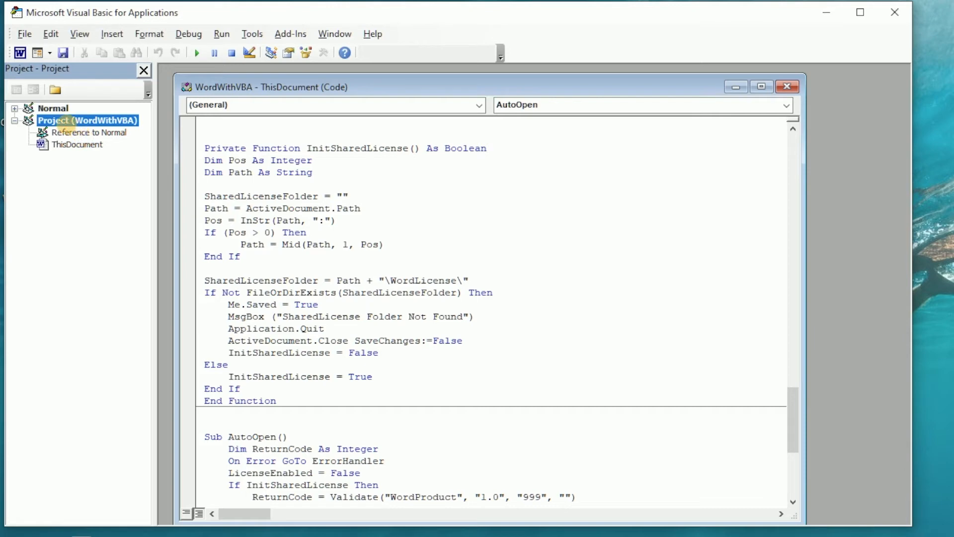
right_click(54, 121)
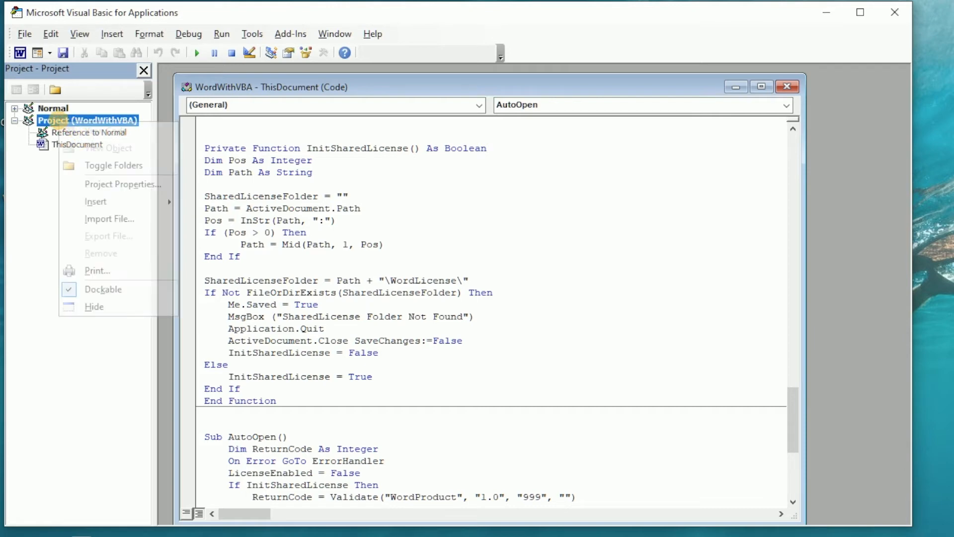
click(98, 183)
drag(677, 171, 445, 151)
click(400, 177)
click(369, 228)
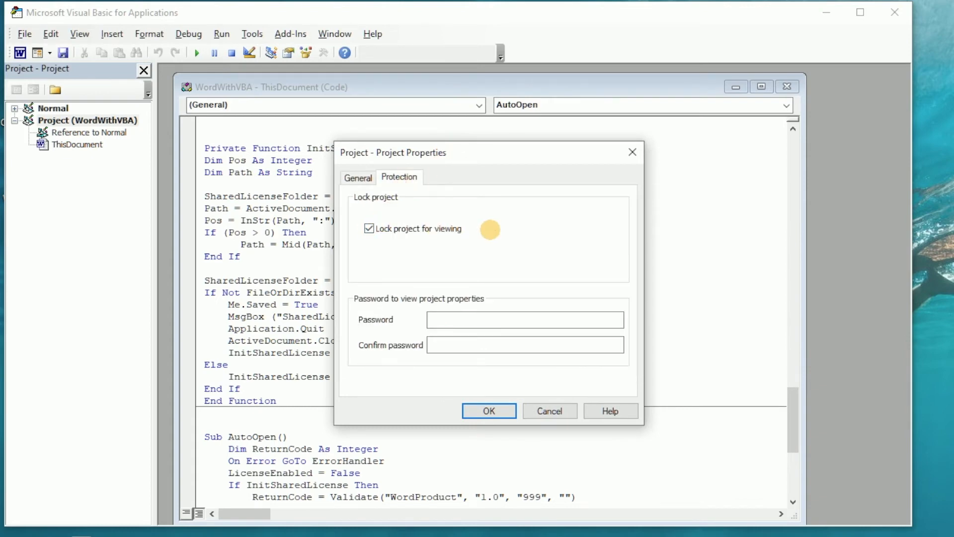
click(430, 318)
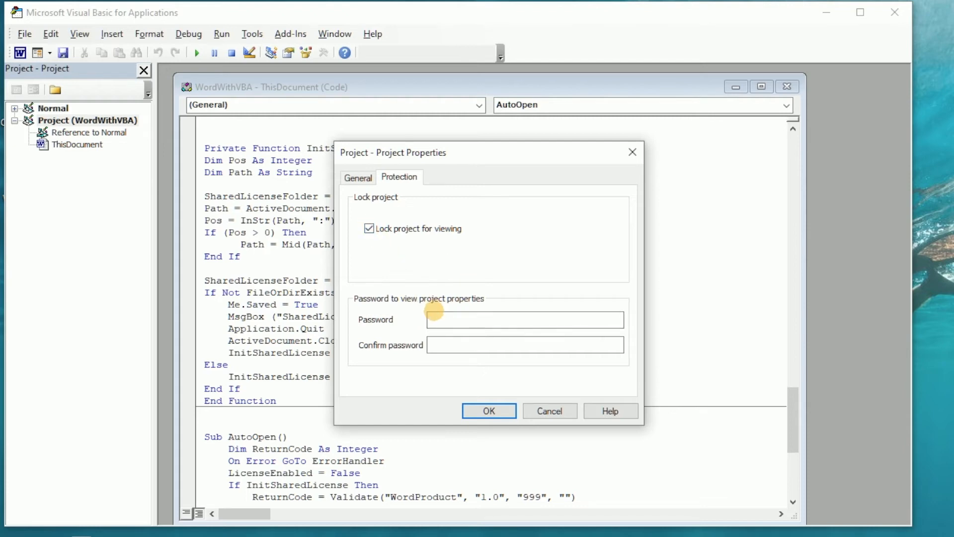
click(436, 348)
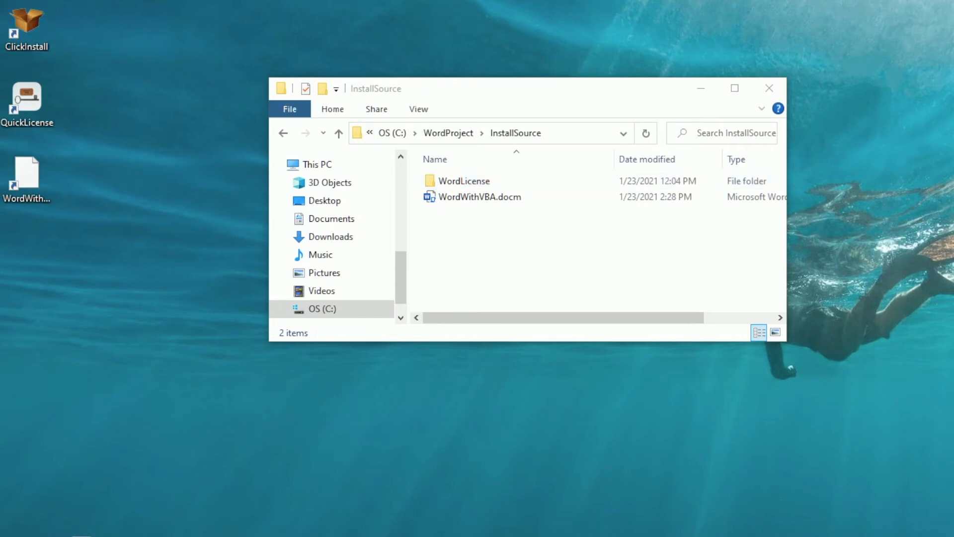
Switch to ClickInstall and review the WordWithVBA record's manufacturer, product folder, installer name, picture and background image settings
drag(523, 85, 474, 14)
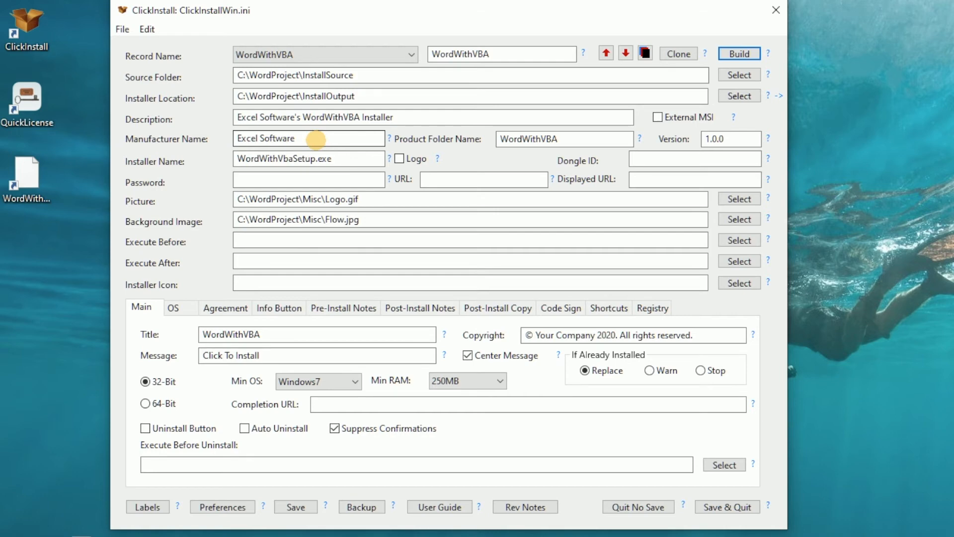
click(505, 137)
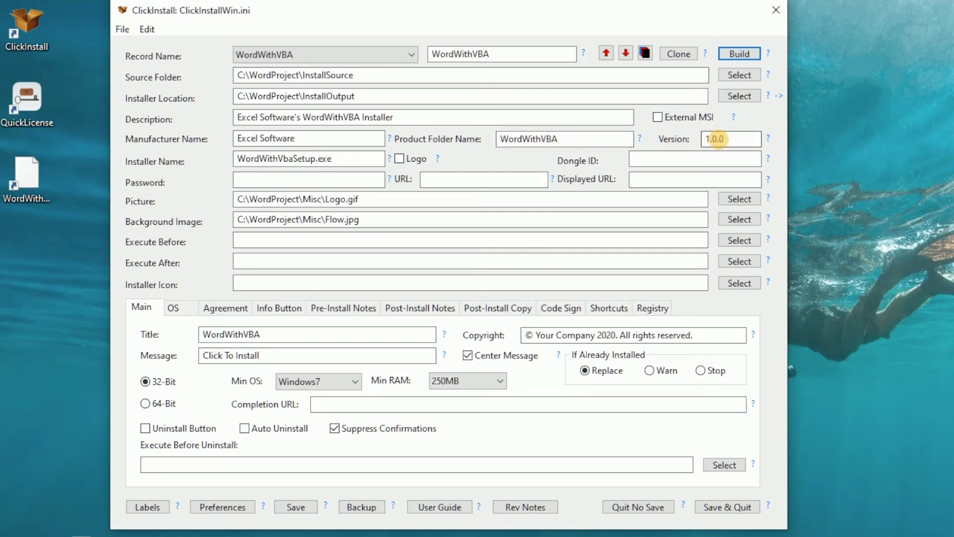
click(251, 157)
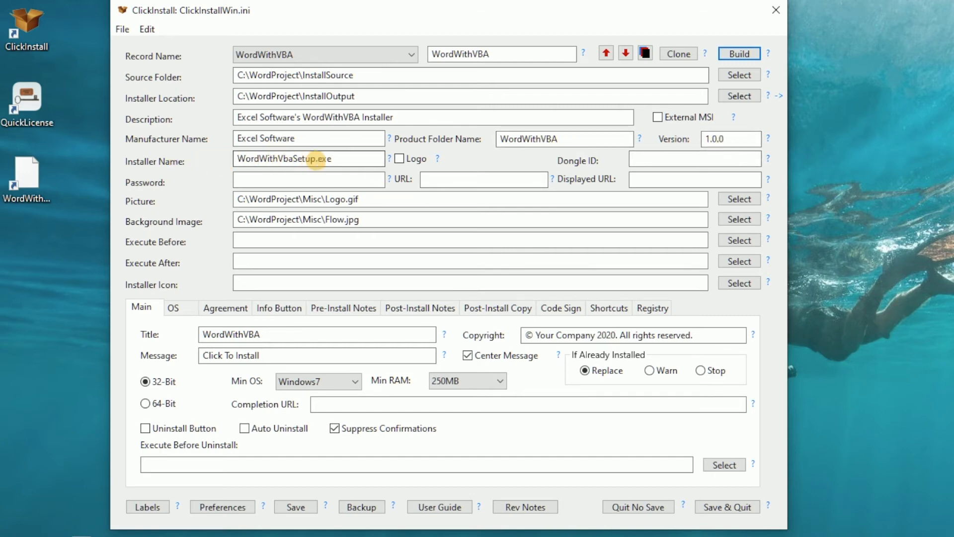
click(242, 200)
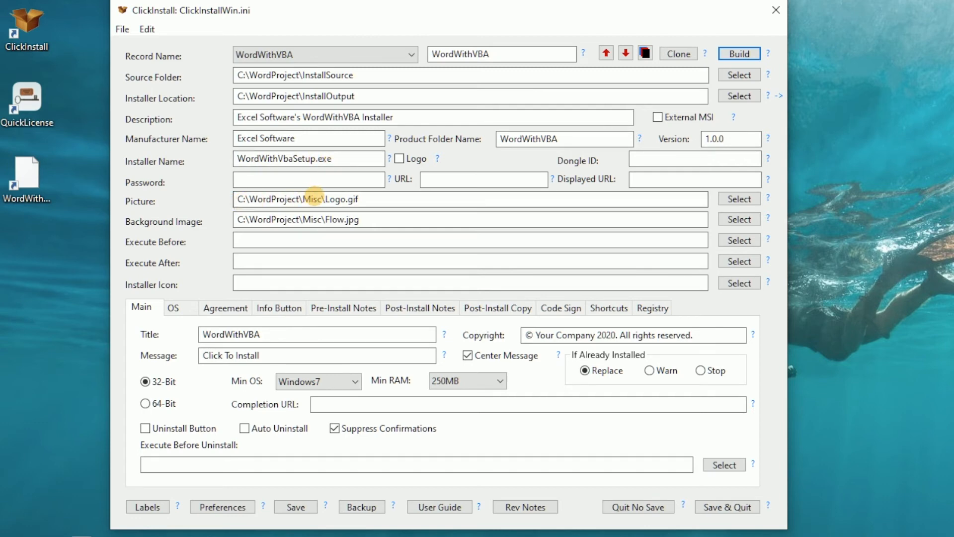
click(251, 221)
click(277, 199)
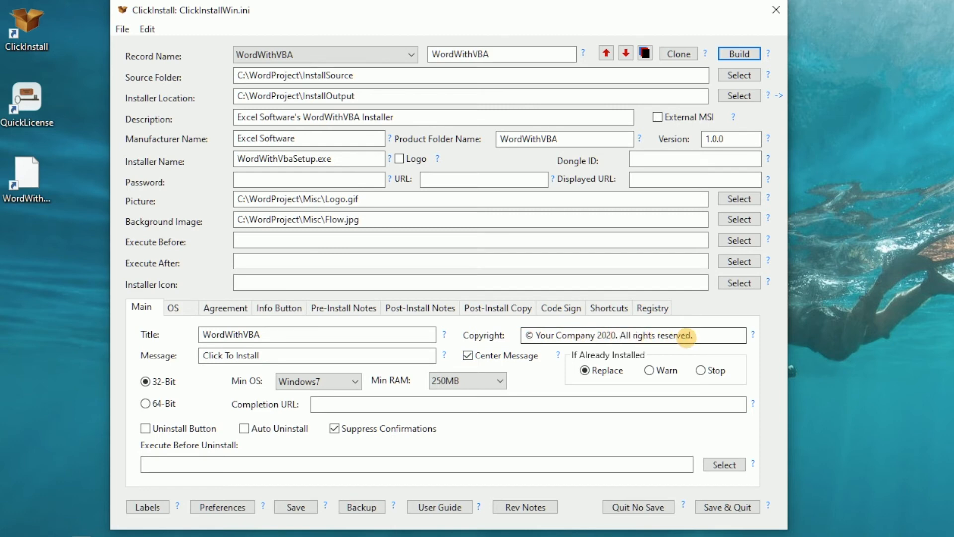
Review the WordWithVBA installer's license agreement text, preview it as formatted, and dismiss the preview
click(228, 308)
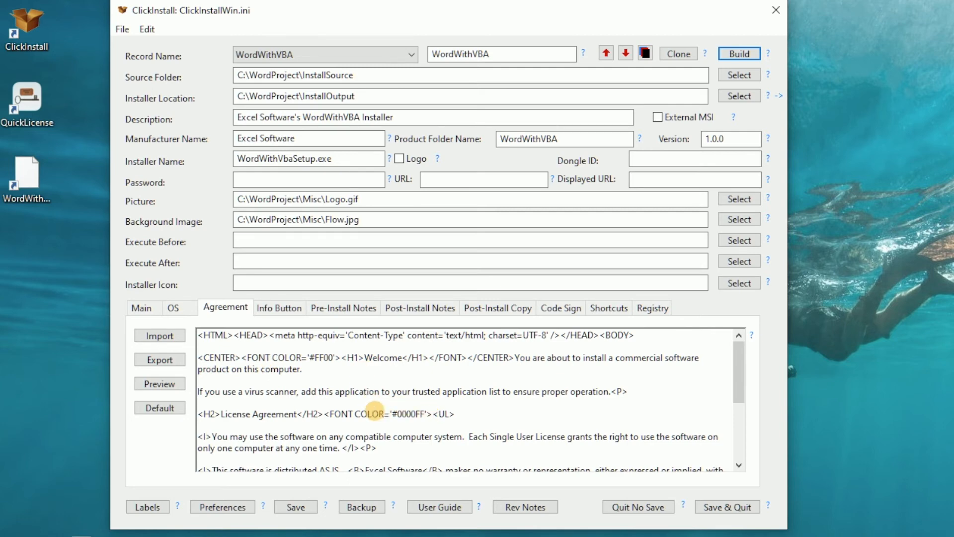
click(144, 384)
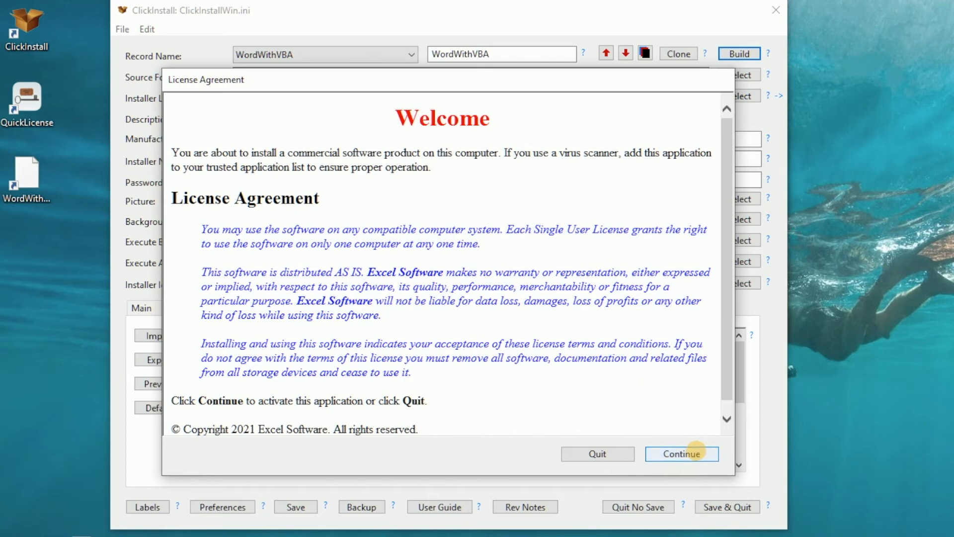
click(696, 452)
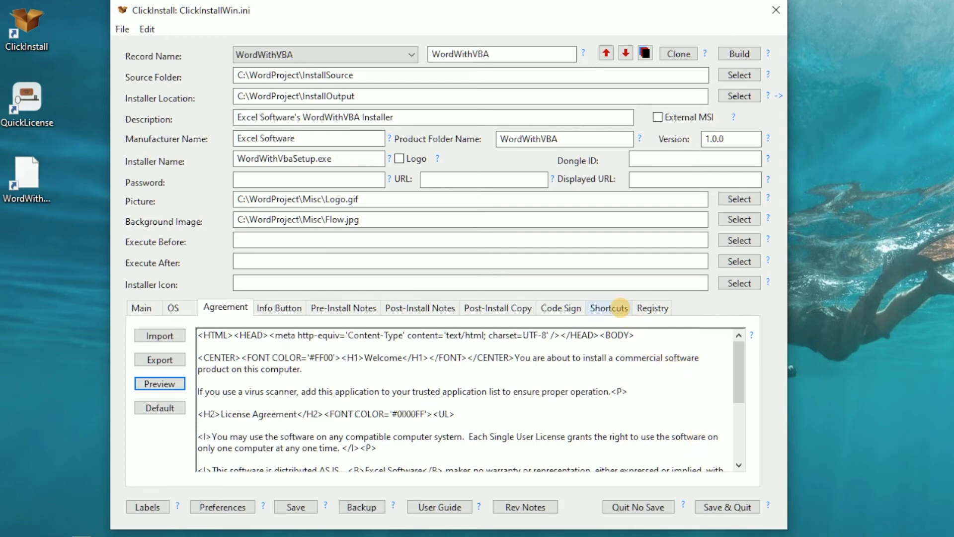
Review the shortcut and post-install copy settings of the WordWithVBA record and build its installer
click(619, 307)
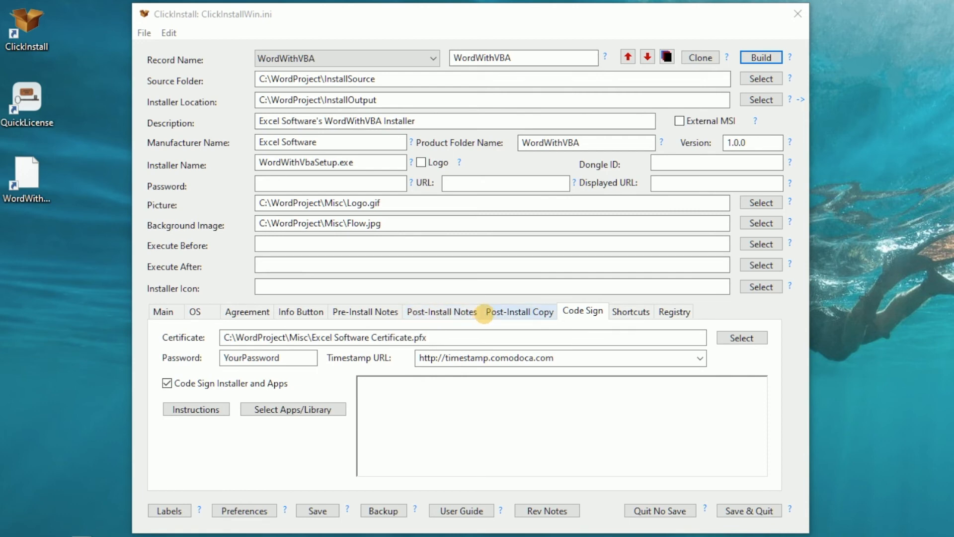
click(494, 311)
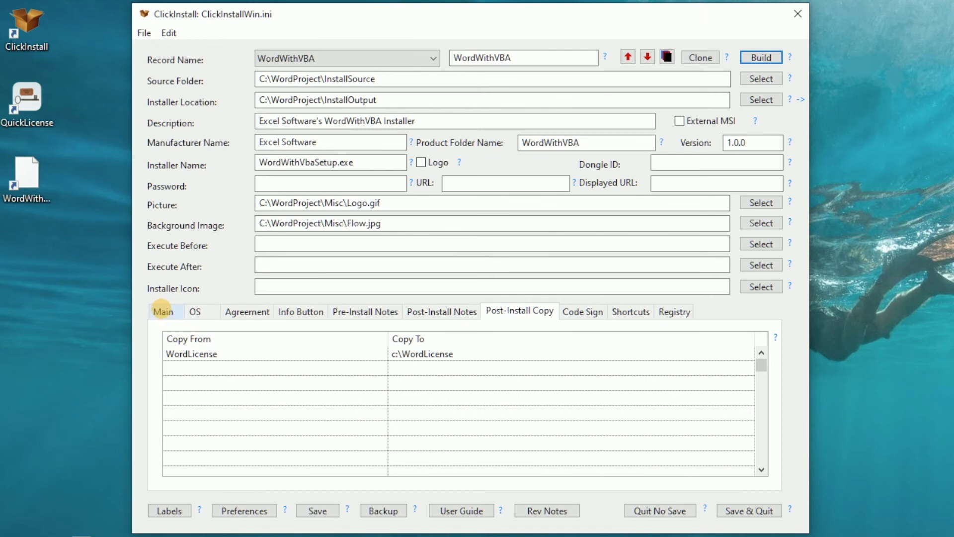
click(162, 310)
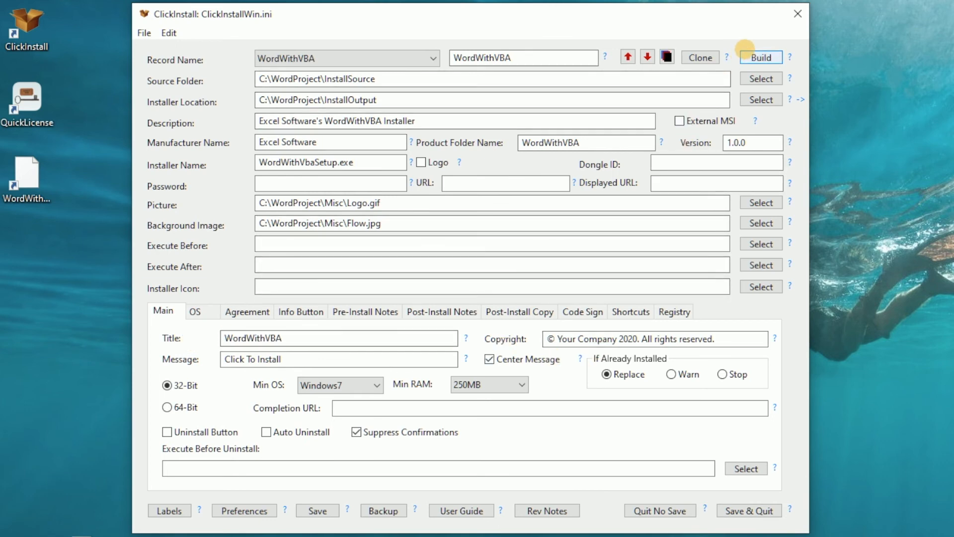
click(751, 57)
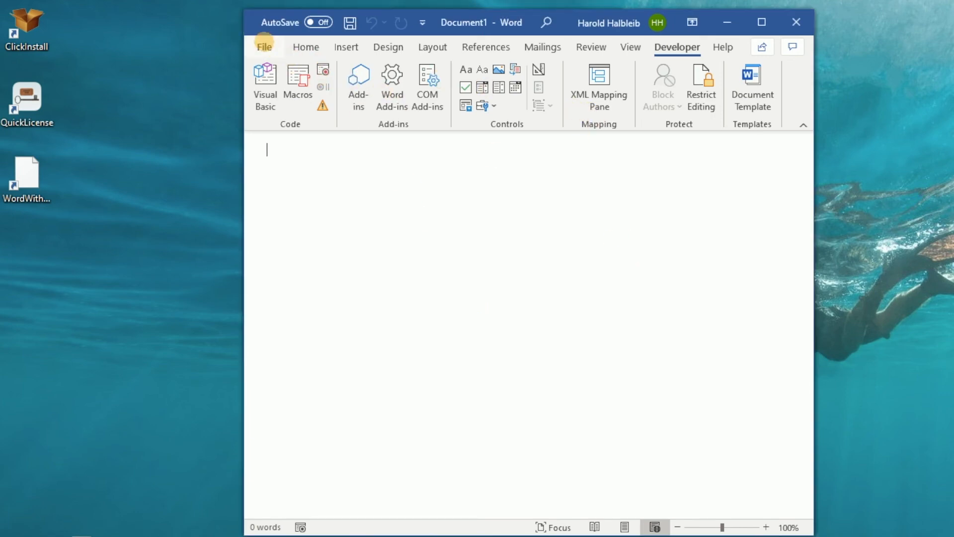
View Word's macro settings in the Trust Center and leave the options without saving changes
click(264, 47)
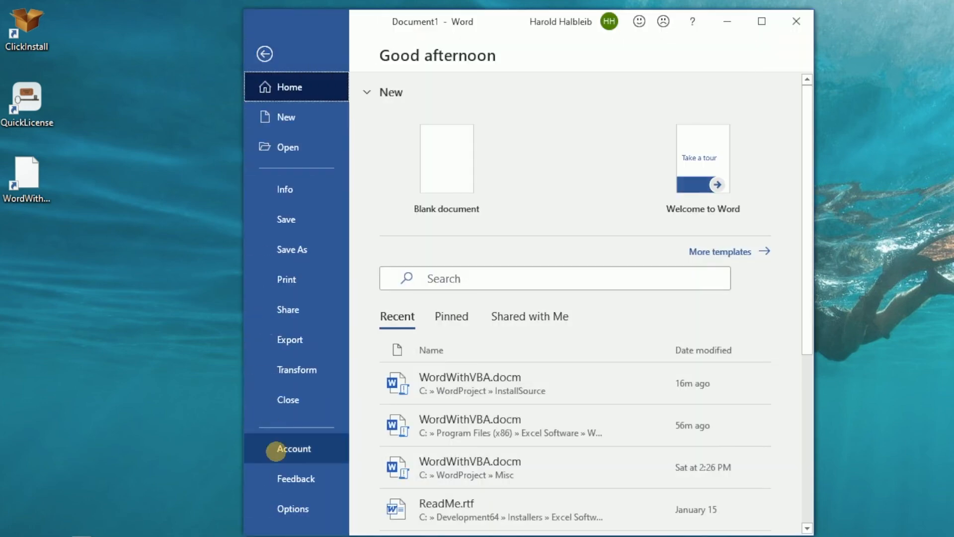
click(284, 506)
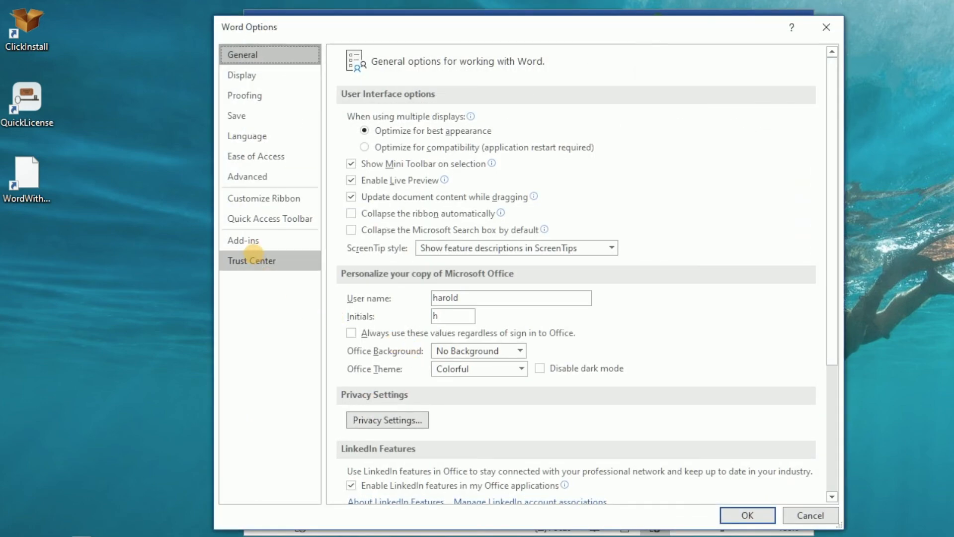
click(251, 258)
click(760, 195)
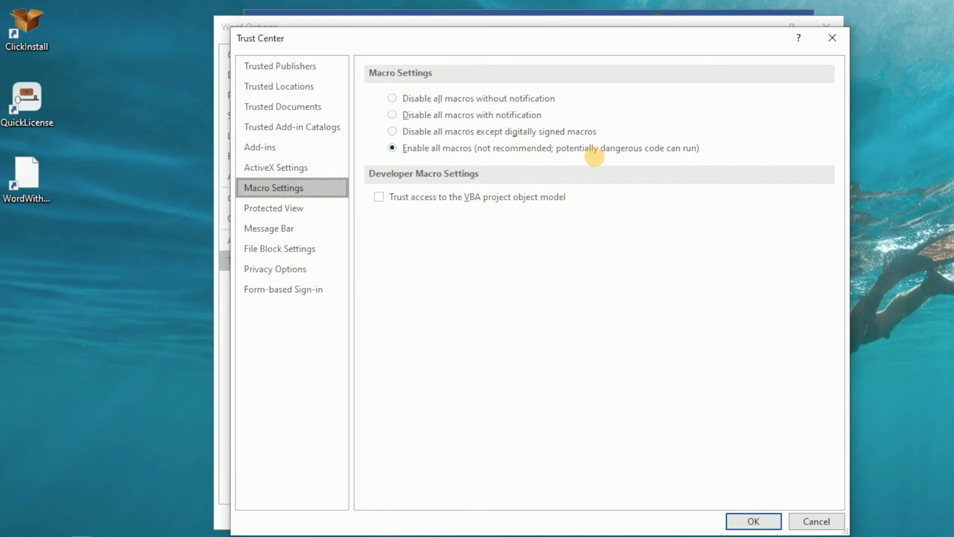
click(817, 522)
click(796, 519)
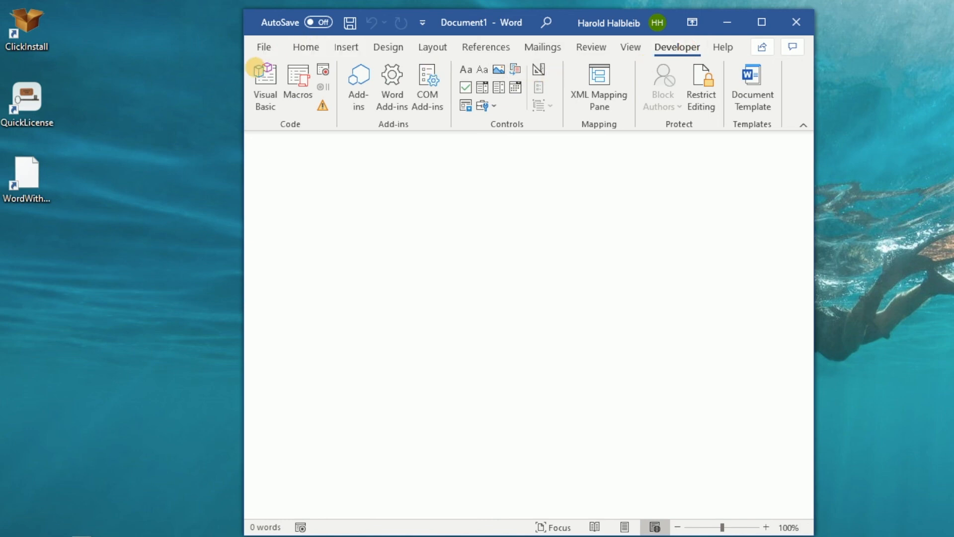
View the digital signature settings of the Document1 VBA project, leave them without saving, and return to the Word document
click(266, 75)
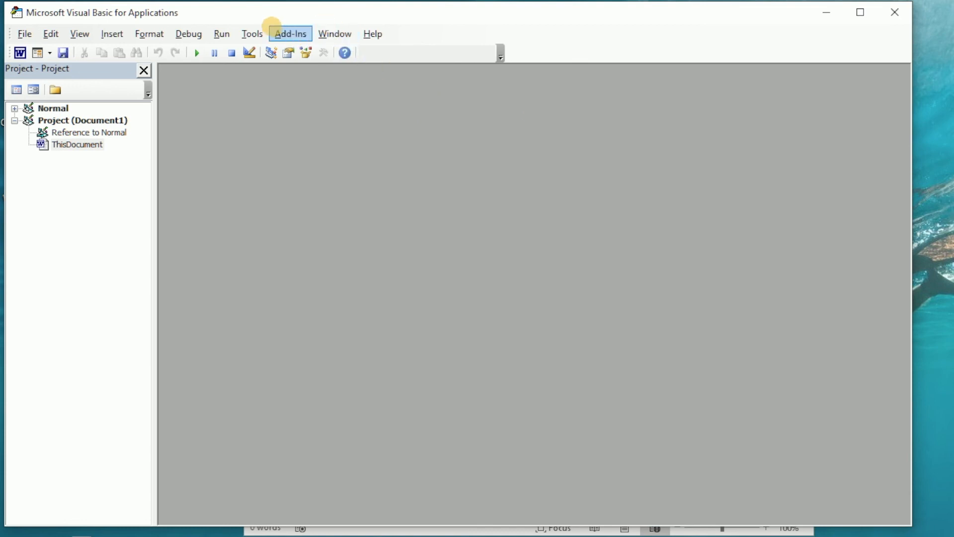
click(248, 33)
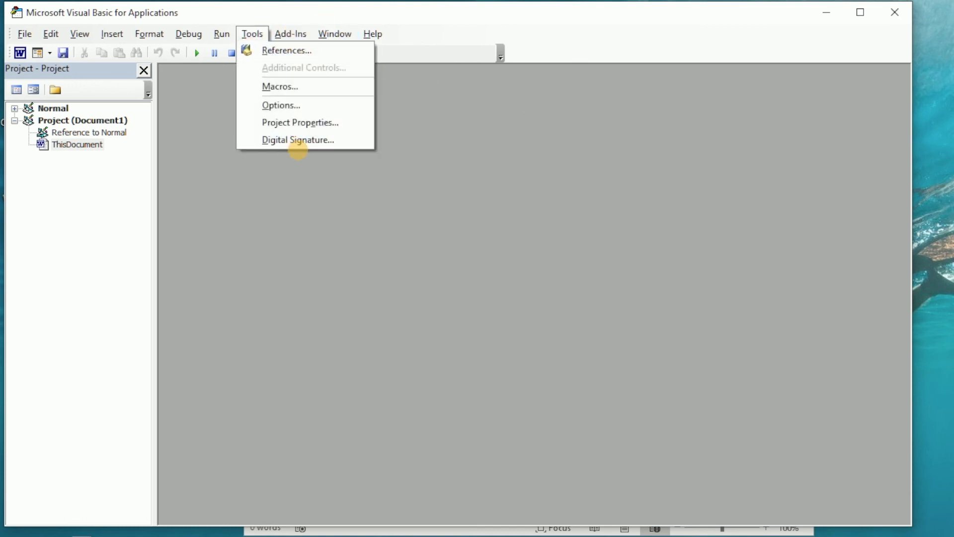
click(295, 141)
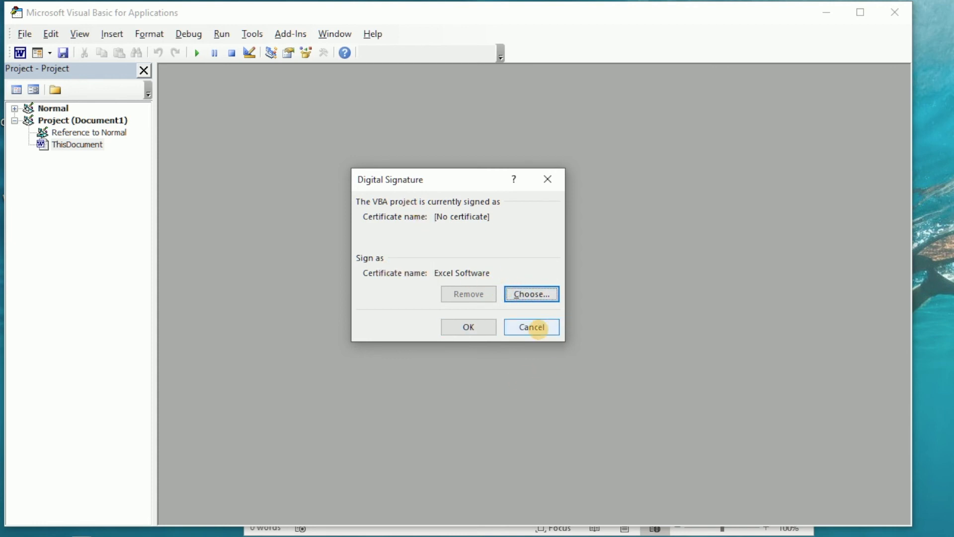
click(538, 328)
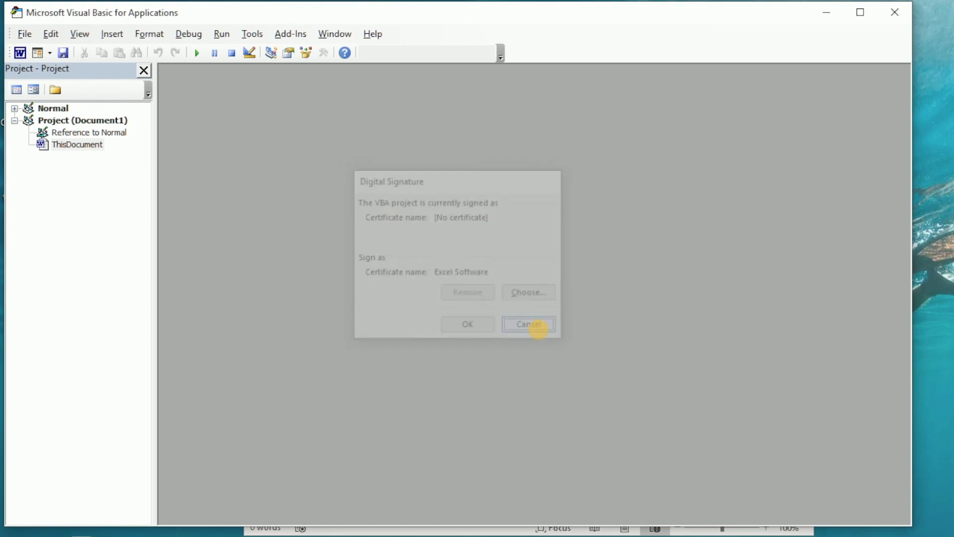
click(899, 16)
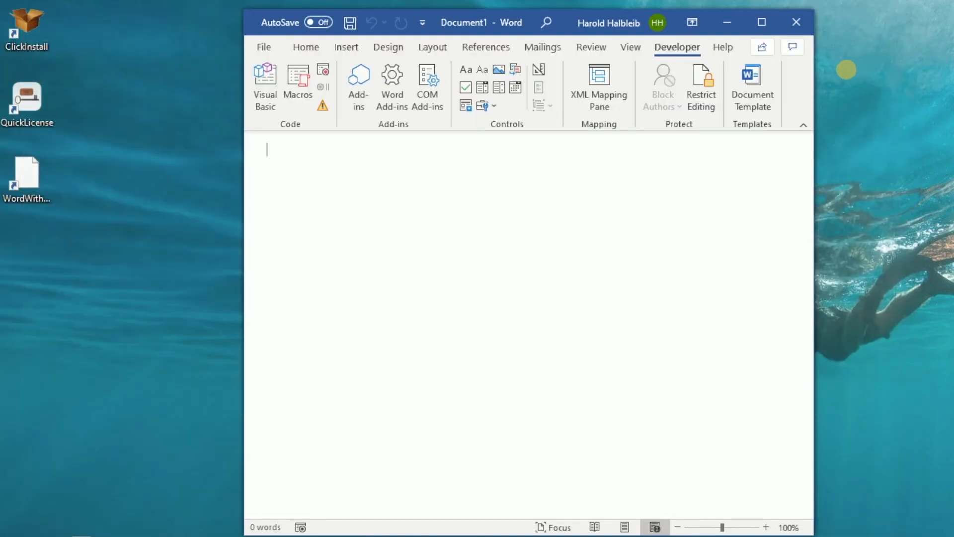
Set Word's Trust Center macro settings to disable all macros except digitally signed macros
click(263, 45)
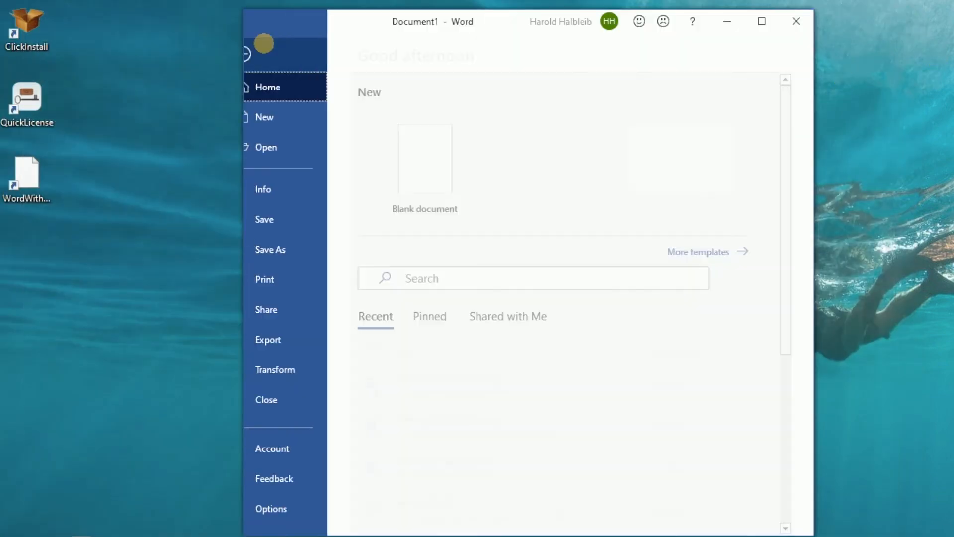
click(288, 504)
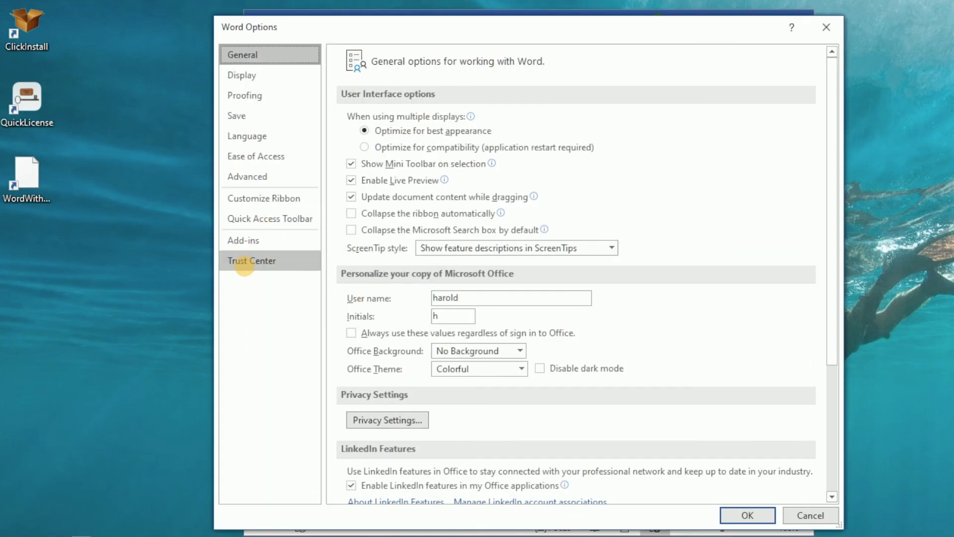
click(248, 261)
click(776, 198)
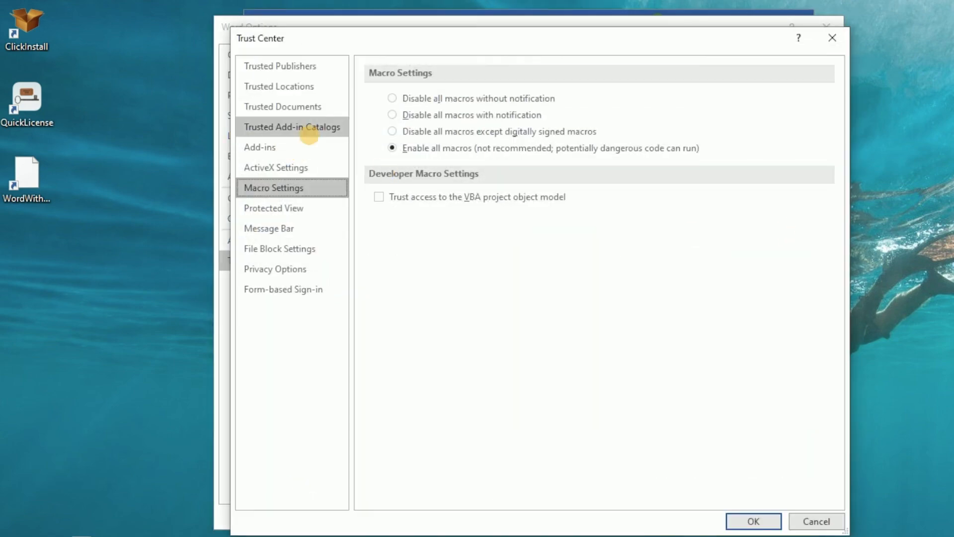
click(392, 131)
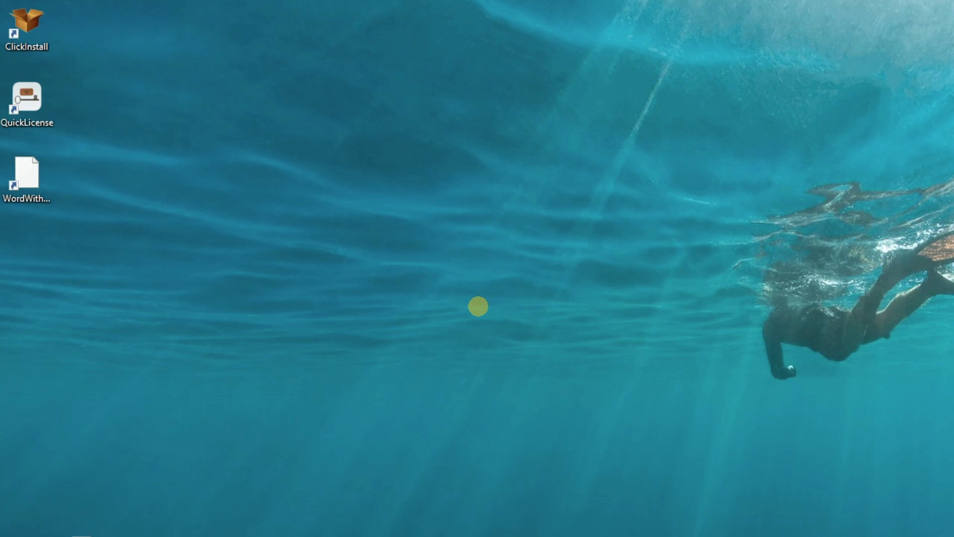
Launch the protected Word document from its desktop shortcut, and open the WordLicense record in QuickLicense beside the activation prompt
click(18, 169)
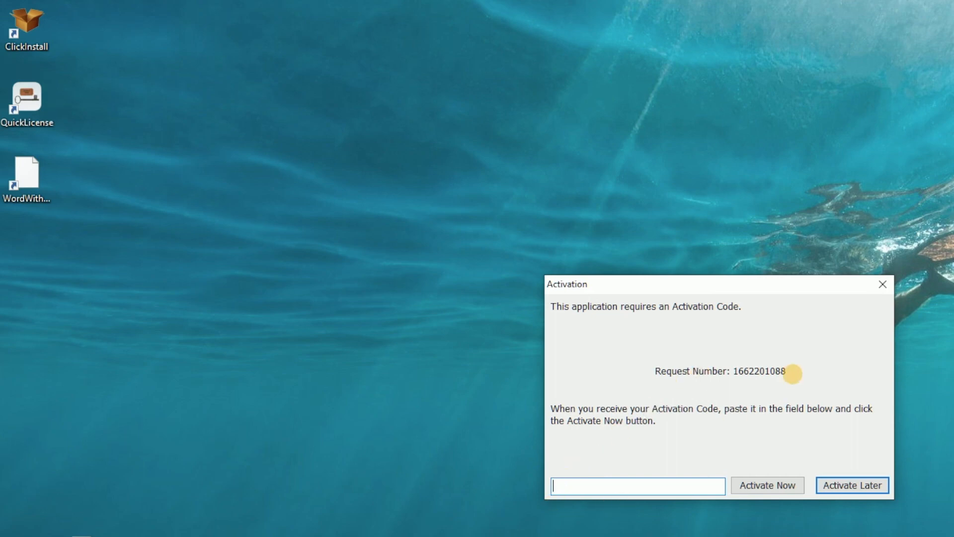
click(30, 91)
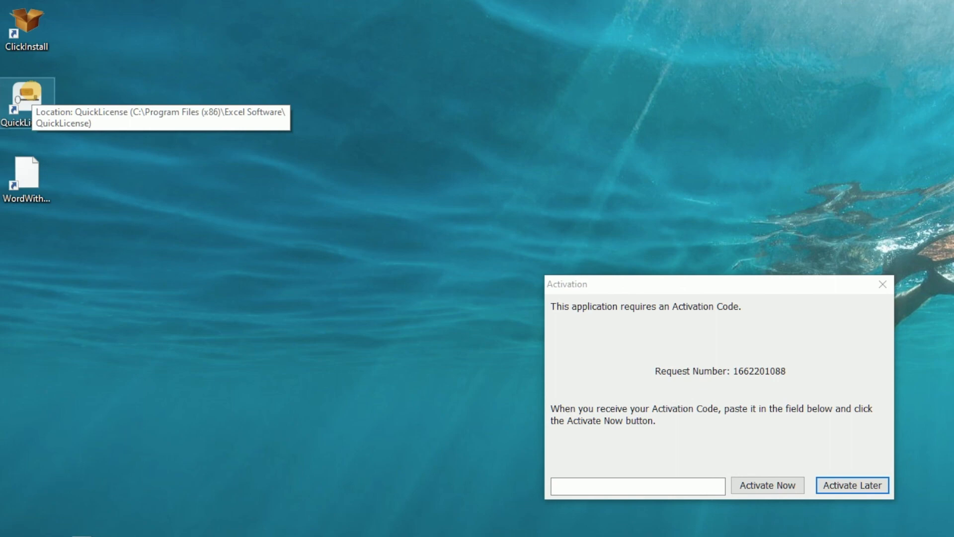
double_click(29, 90)
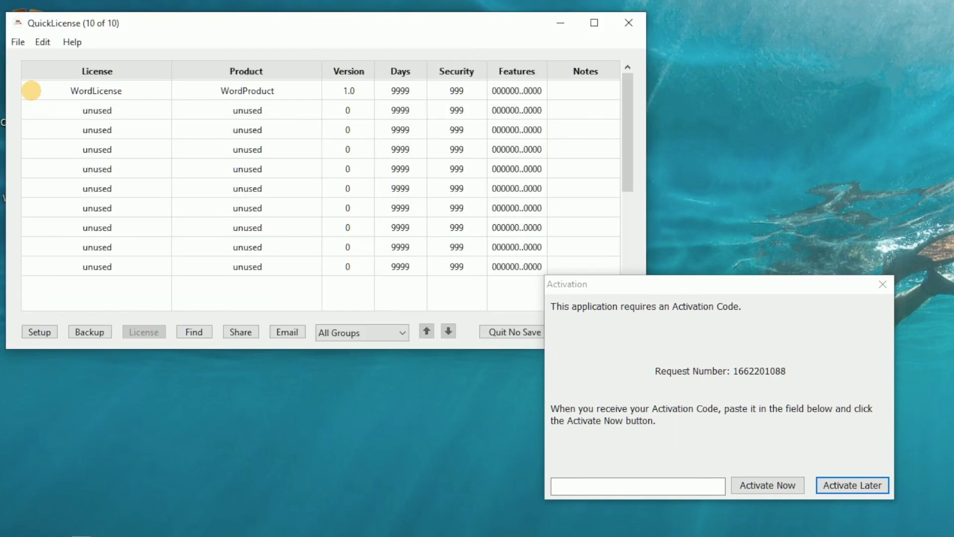
double_click(70, 91)
drag(586, 141, 140, 23)
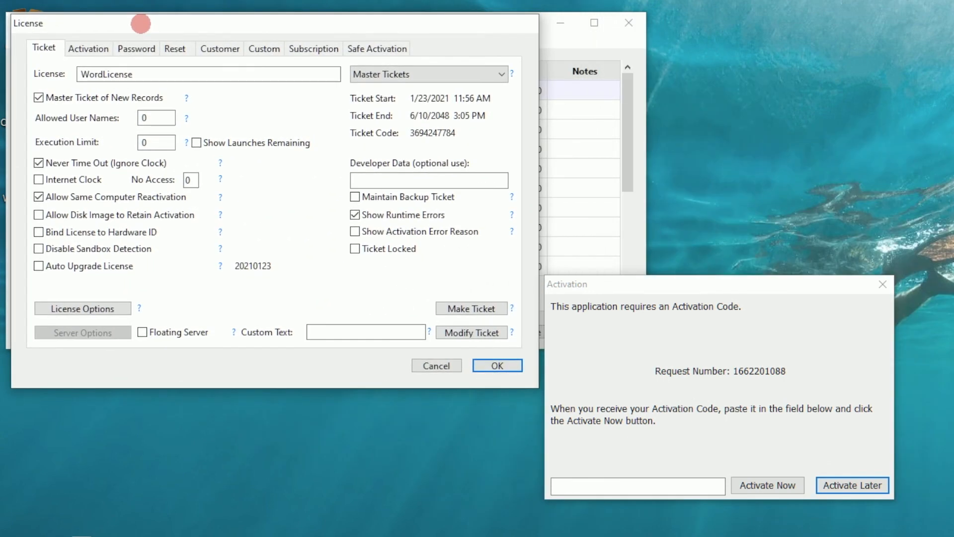
Paste the document's request number into the WordLicense activation settings and generate its activation code
click(89, 47)
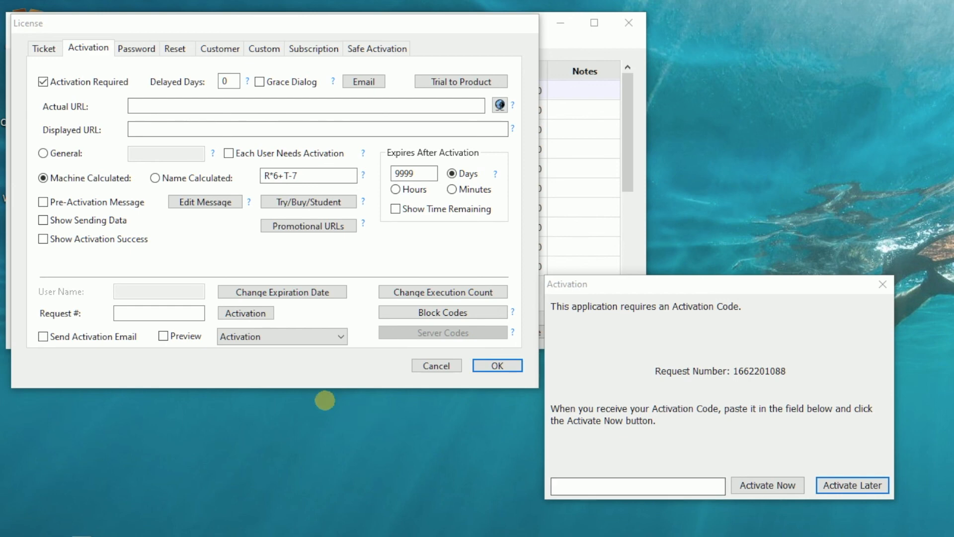
click(130, 312)
key(ctrl+v)
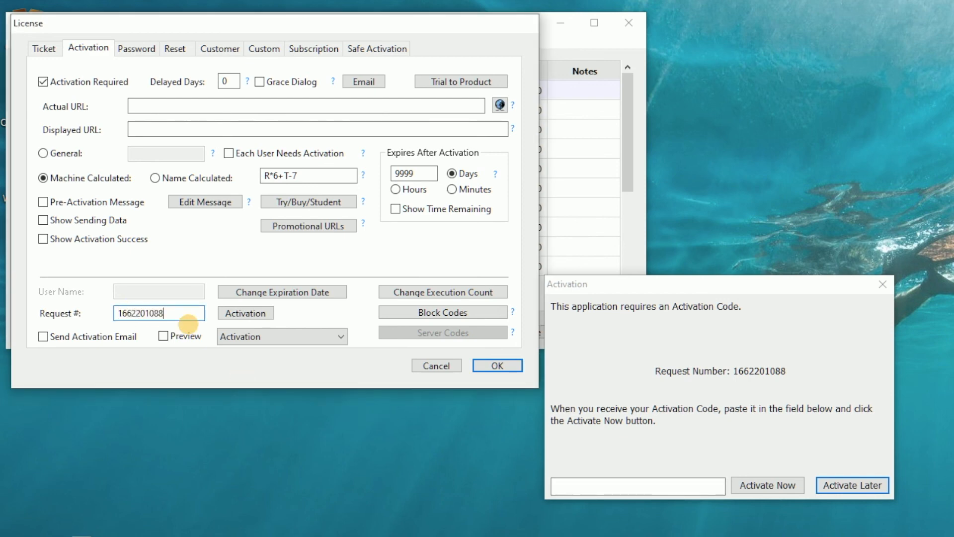
click(238, 313)
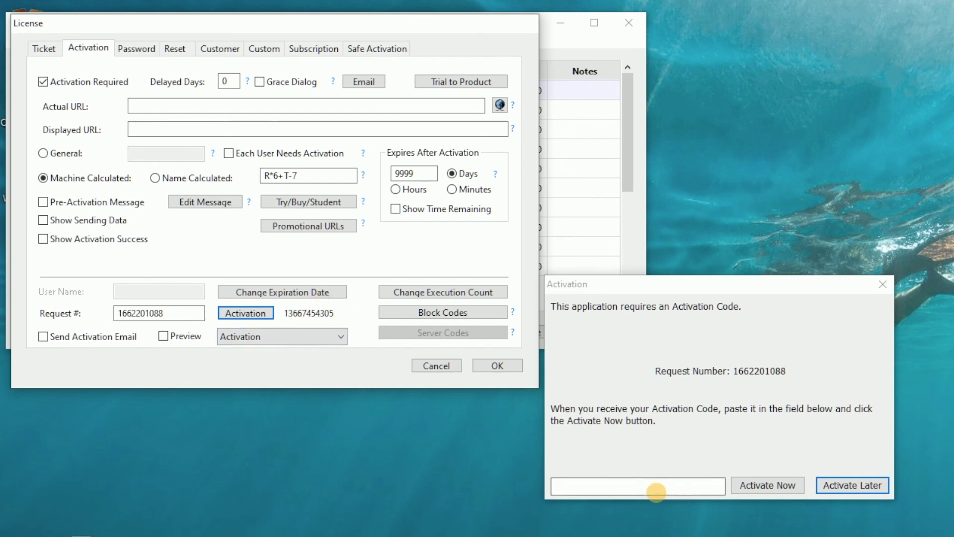
Paste the generated activation code into the document's Activation dialog and activate the license
click(651, 487)
key(ctrl+v)
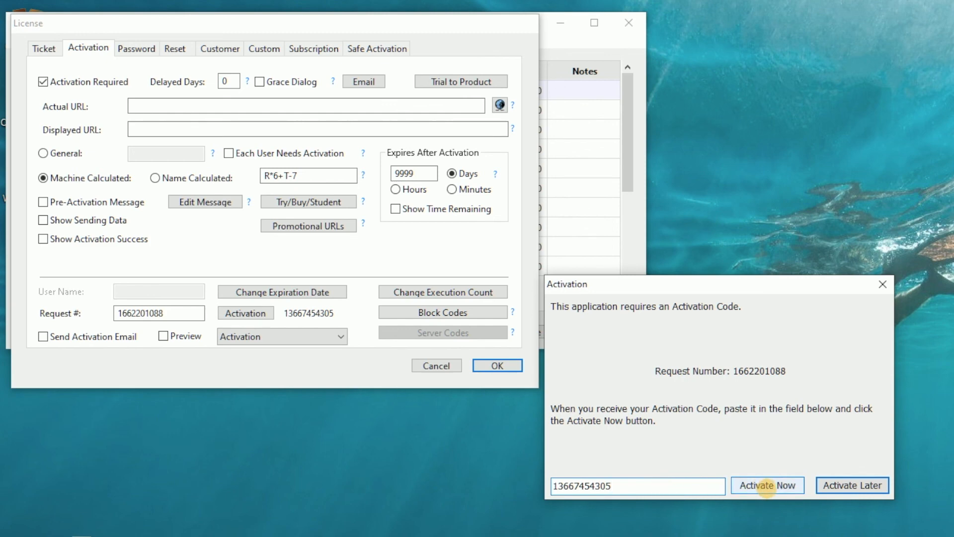
click(768, 486)
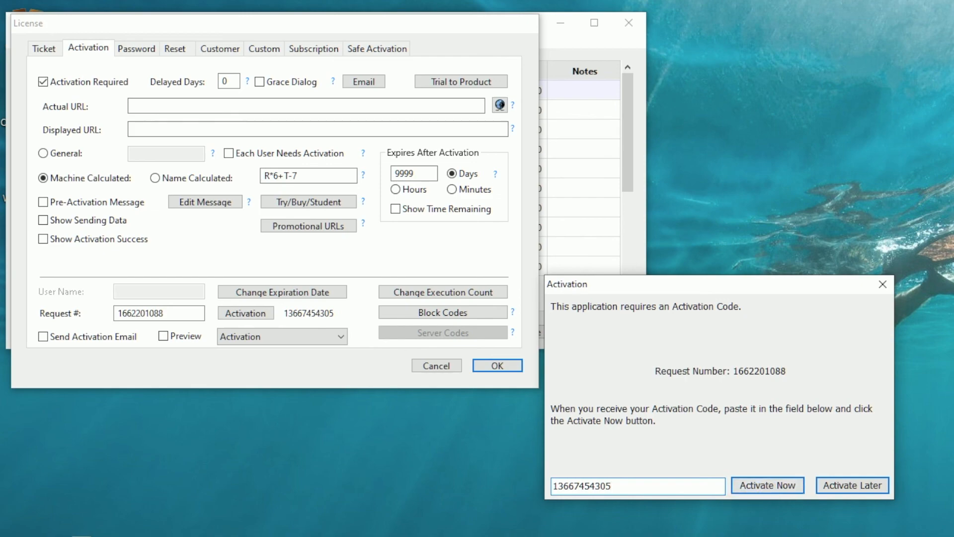